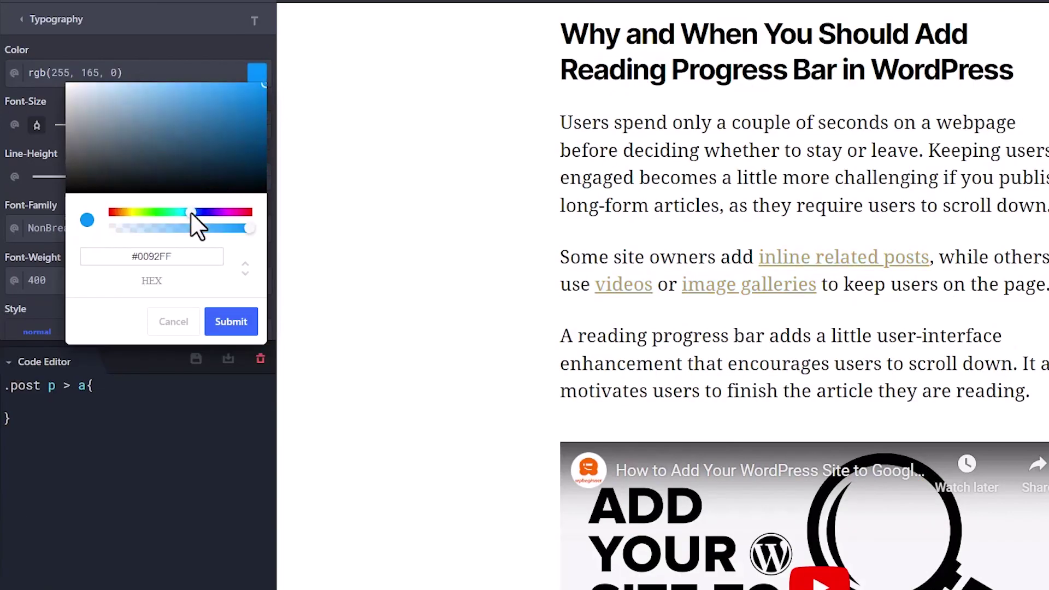
Tune the paragraph link colour in CSS Hero's Typography Color picker to deep pink #7D1D47.
mouse_move(192, 213)
left_mouse_down()
mouse_move(171, 213)
mouse_move(212, 213)
left_mouse_up()
left_click(220, 108)
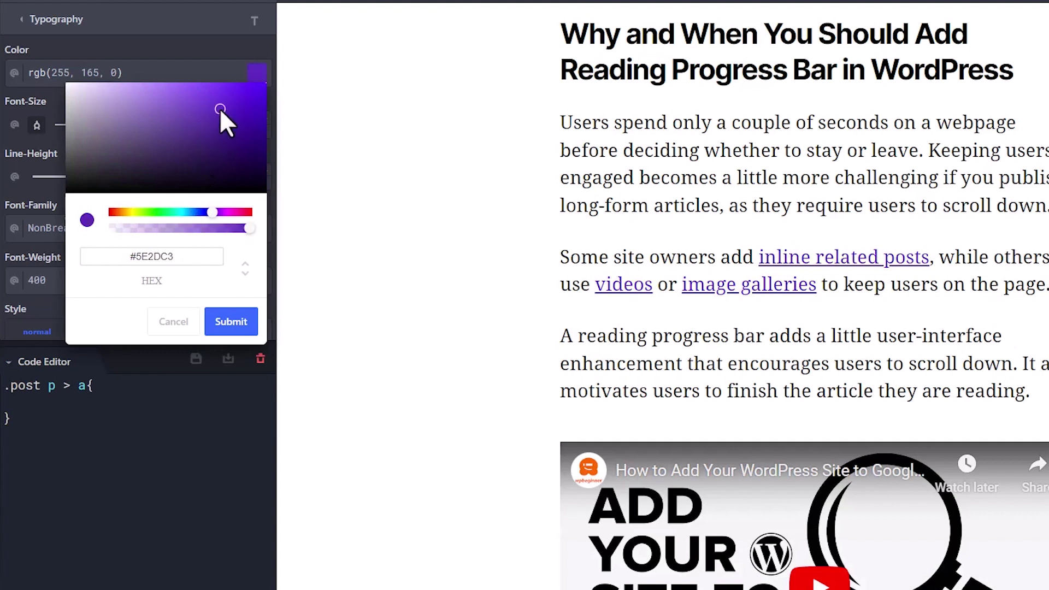
left_click_drag(221, 111, 225, 195)
left_click(242, 213)
left_click(224, 138)
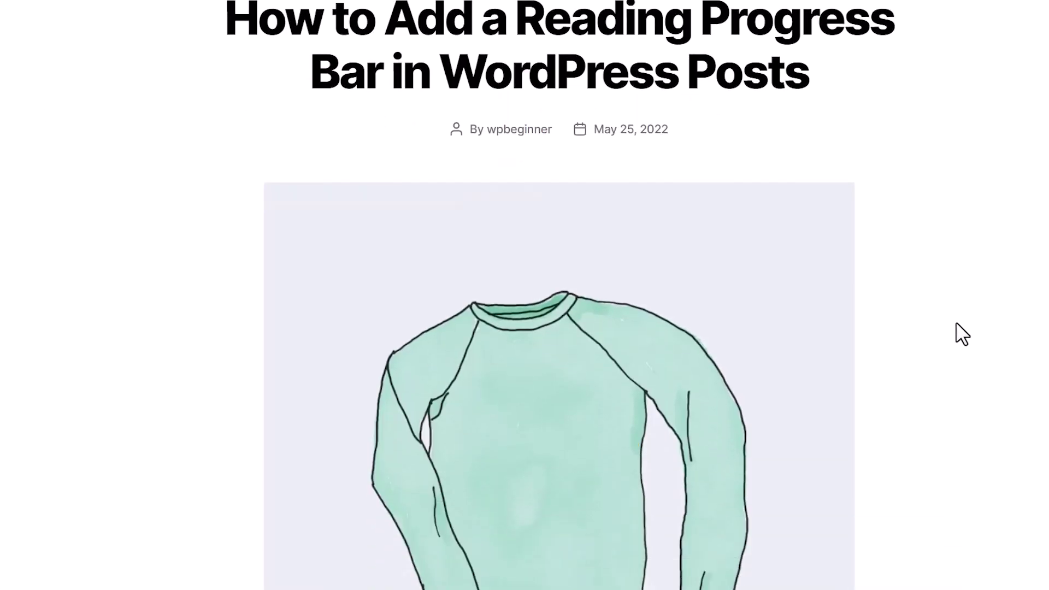
scroll(961, 335, "up", 3)
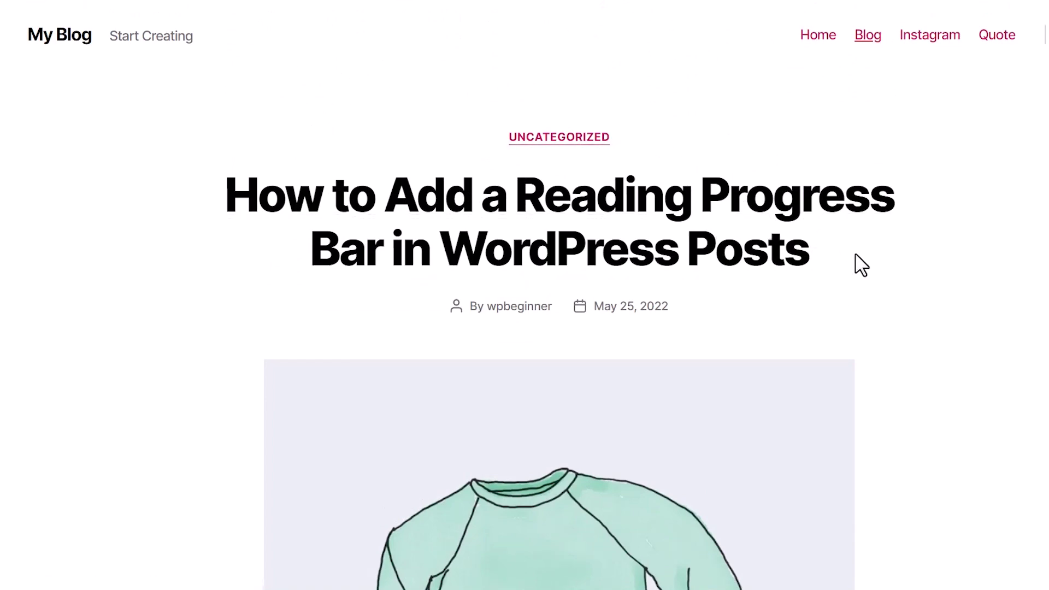
scroll(913, 283, "down", 5)
scroll(917, 284, "down", 20)
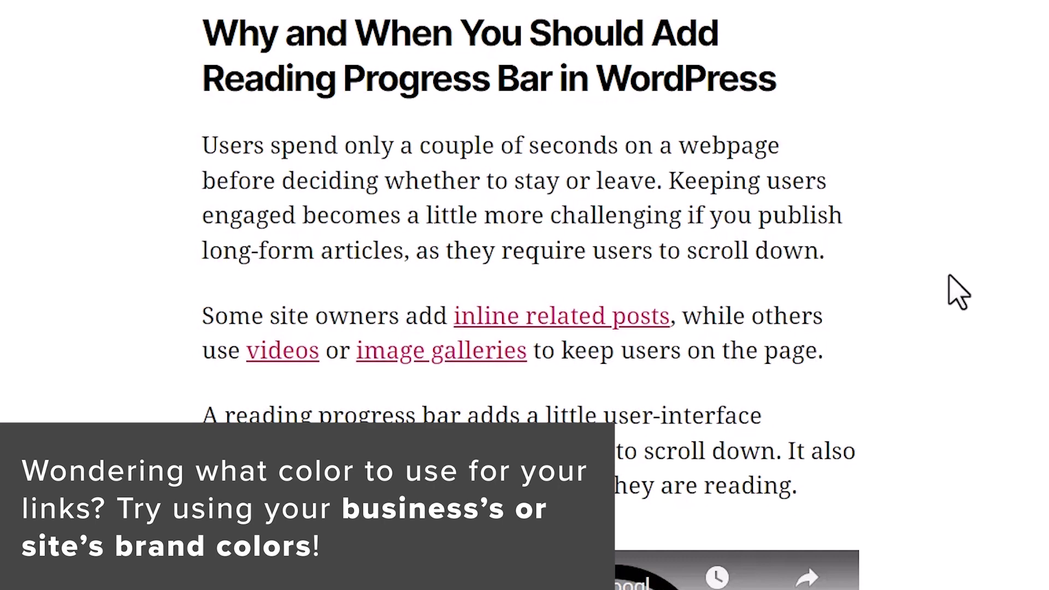
scroll(765, 300, "down", 2)
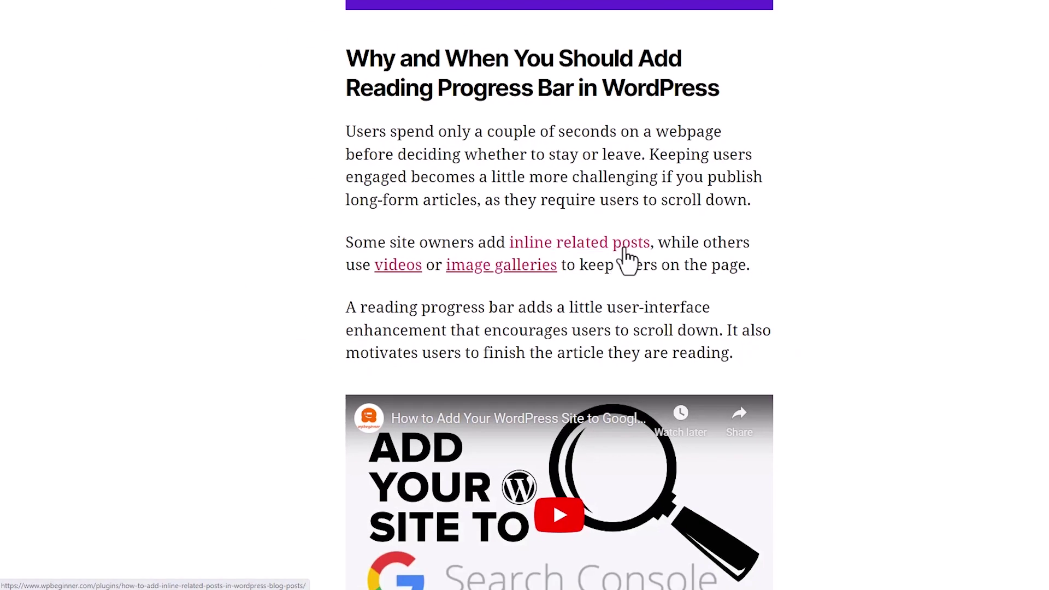
scroll(627, 257, "down", 1)
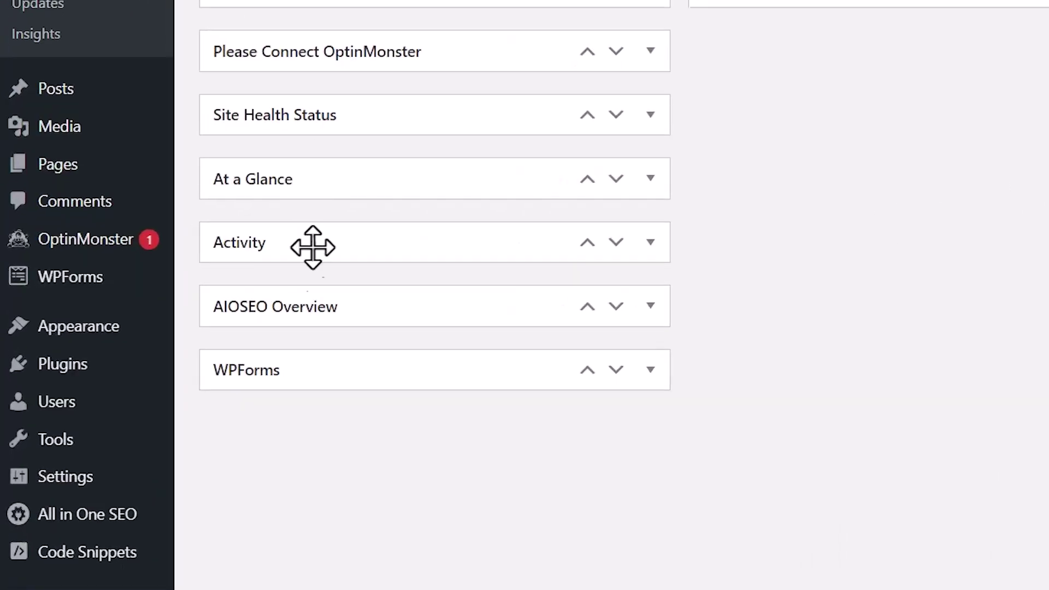
Open the Customizer for My Blog from the Appearance menu.
mouse_move(105, 336)
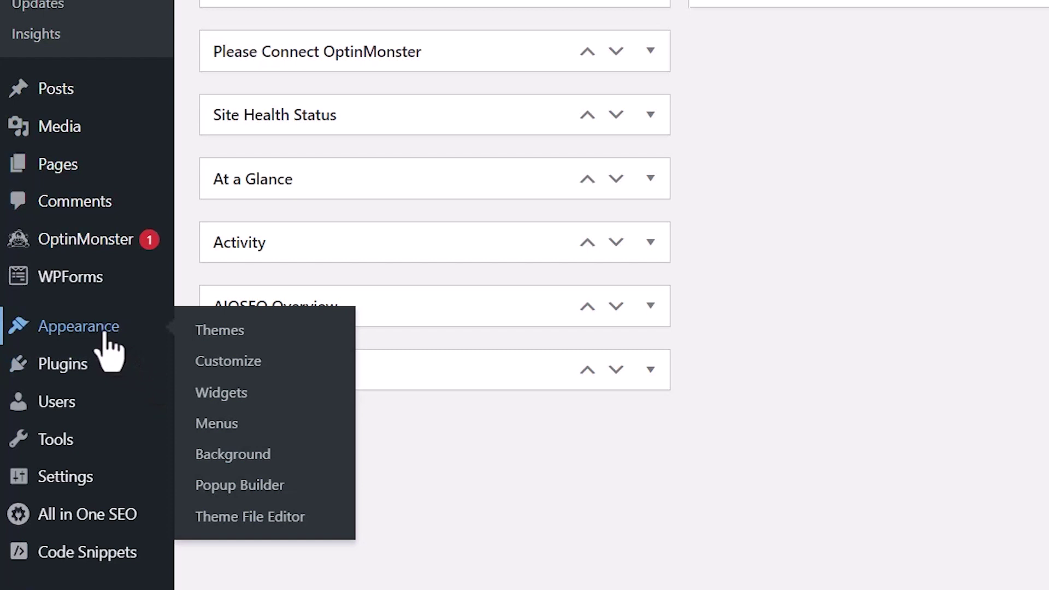
left_click(236, 364)
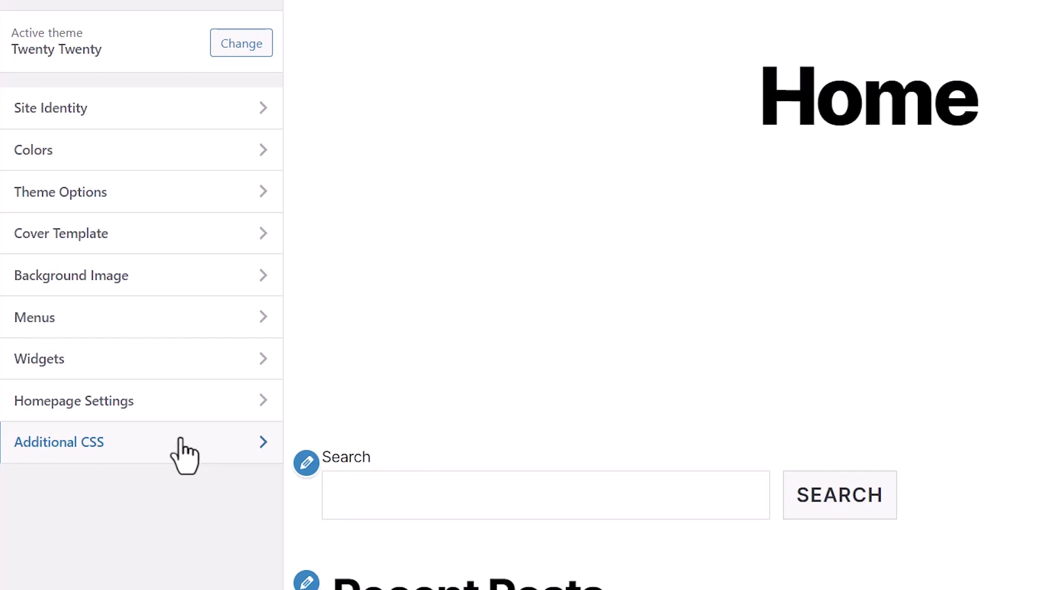
Open the empty Additional CSS editor in the Customizer.
left_click(157, 457)
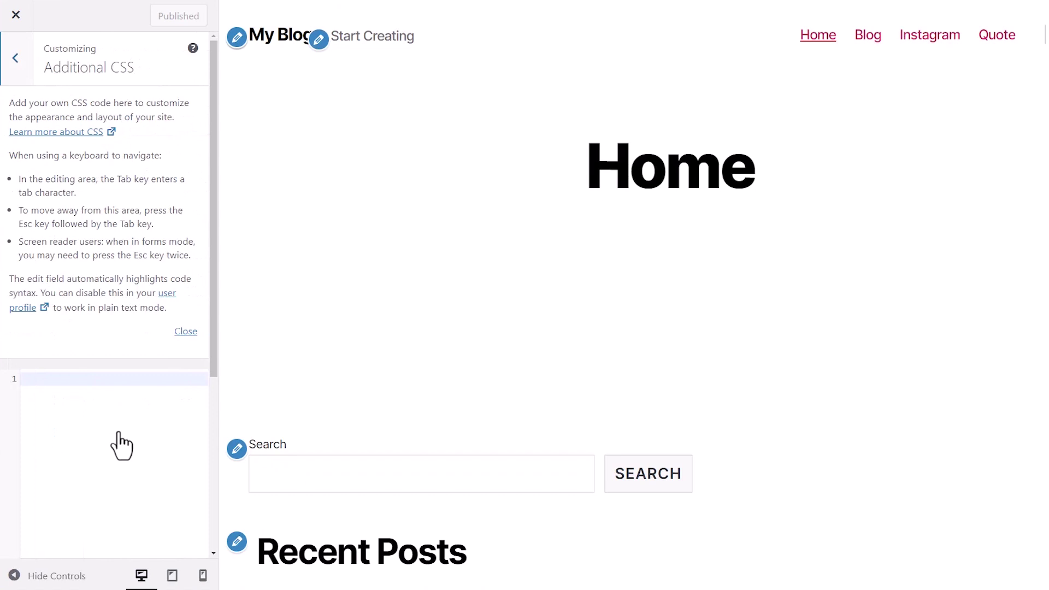
scroll(124, 443, "down", 1)
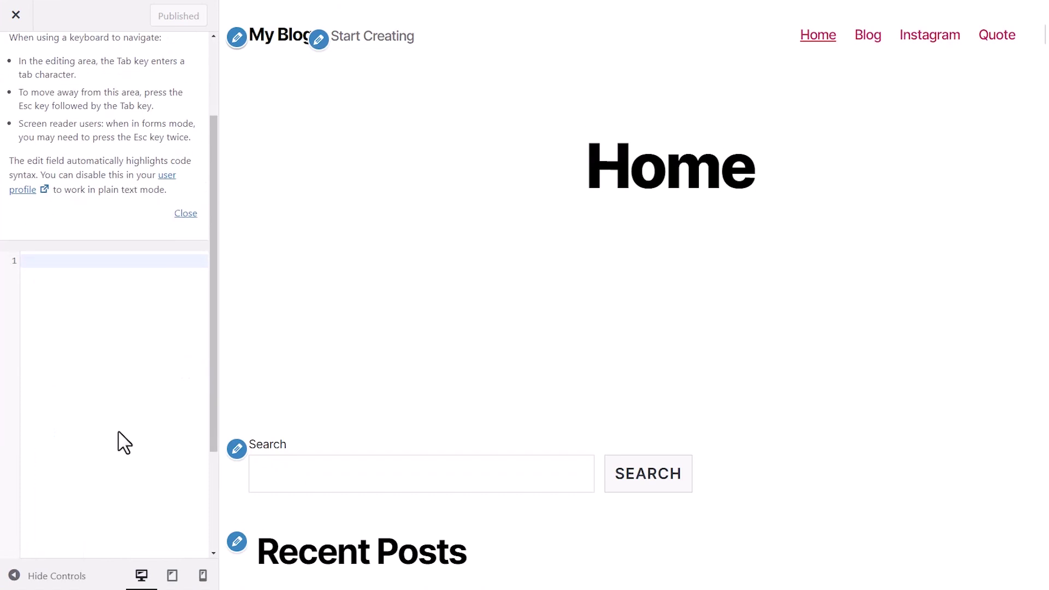
scroll(864, 330, "down", 6)
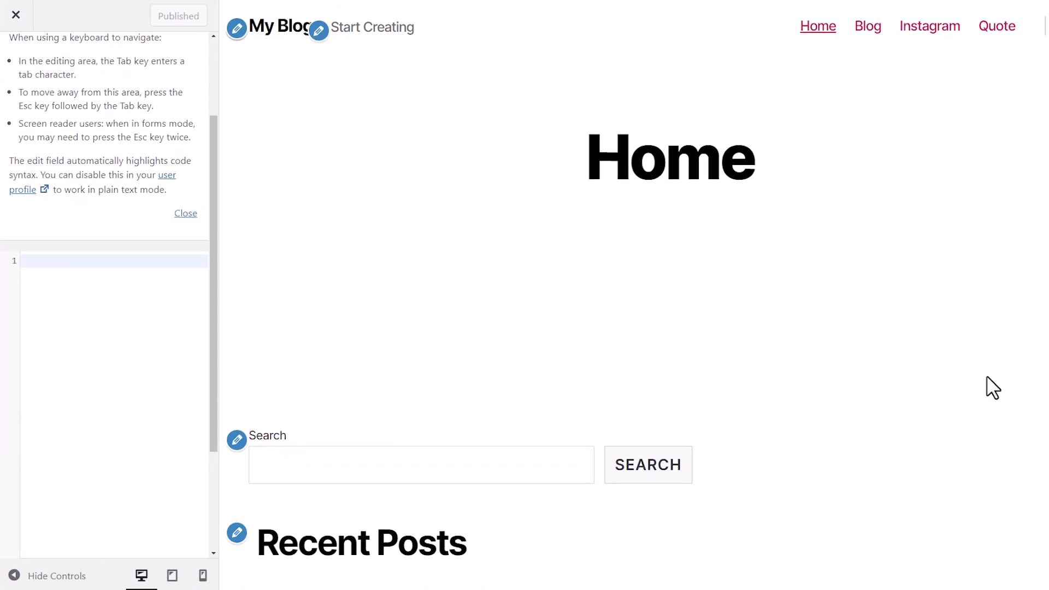
scroll(866, 331, "up", 6)
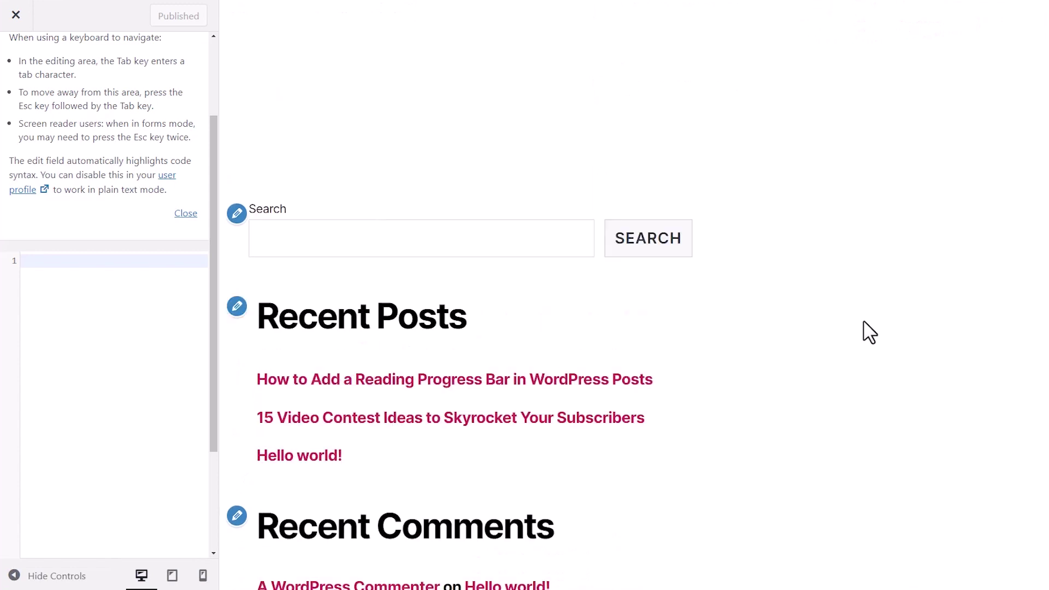
Load the 'How to Add a Reading Progress Bar' post in the preview and scroll to its links.
left_click(869, 35)
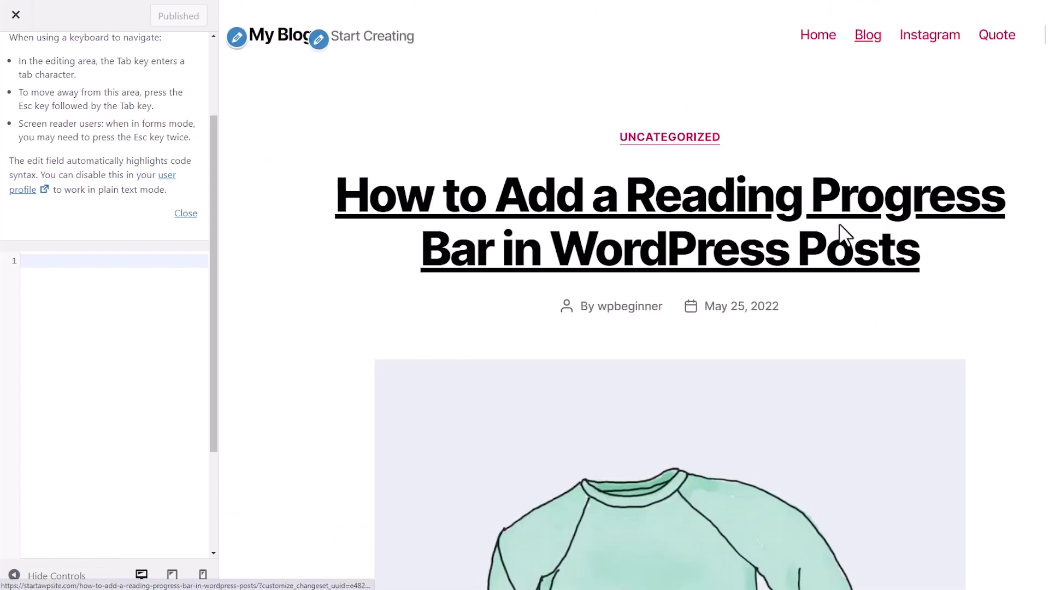
scroll(872, 174, "down", 2)
scroll(868, 171, "down", 20)
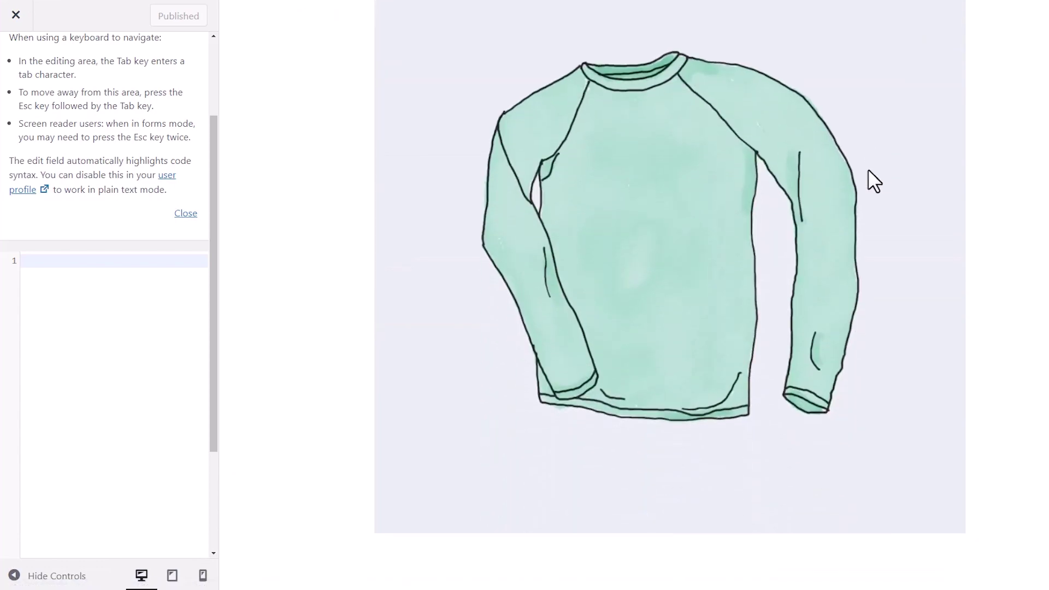
scroll(873, 180, "down", 1)
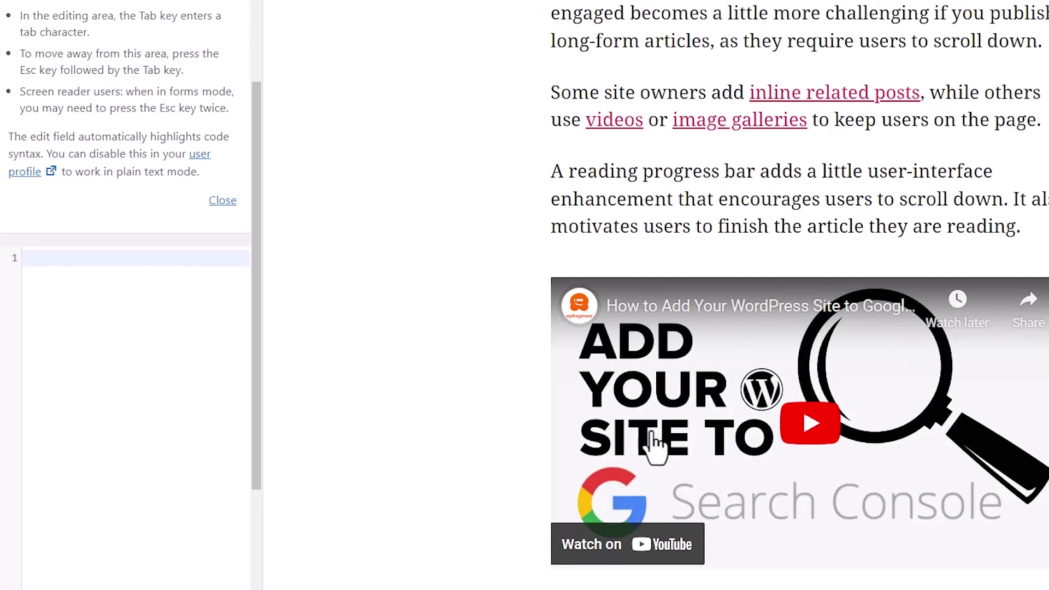
Paste an a { color } rule into Additional CSS and set its value to #ffa500.
left_click(117, 256)
type("a {     color: #FFA500; }")
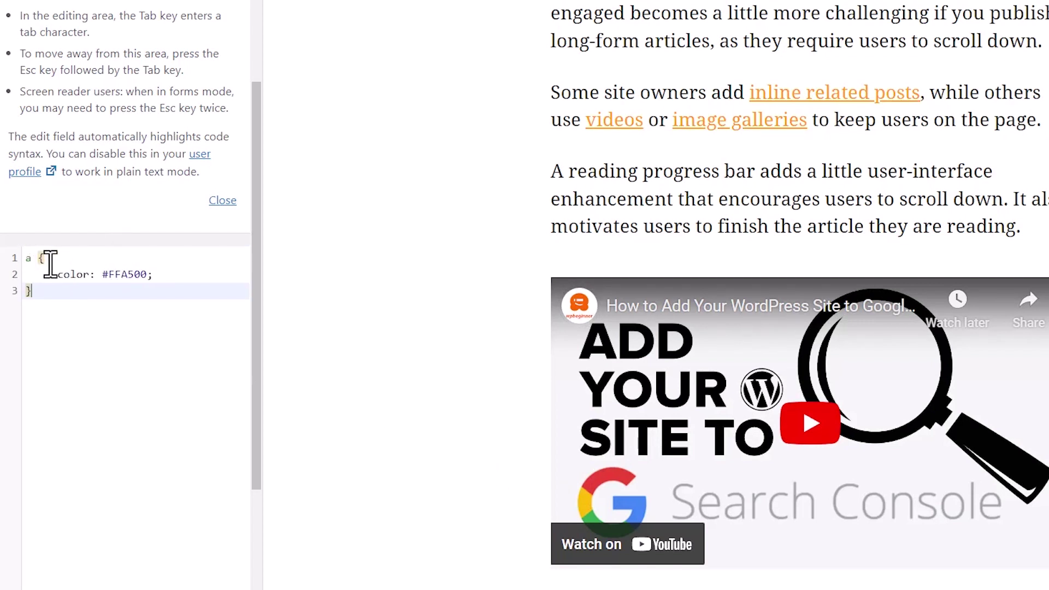
left_click(149, 274)
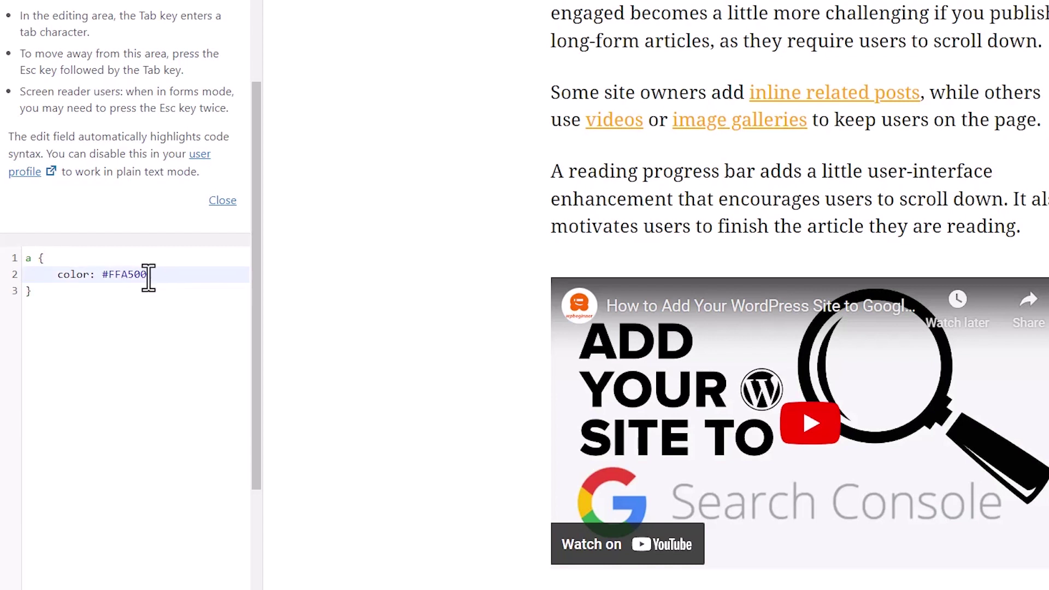
key("BackSpace")
key("BackSpace")
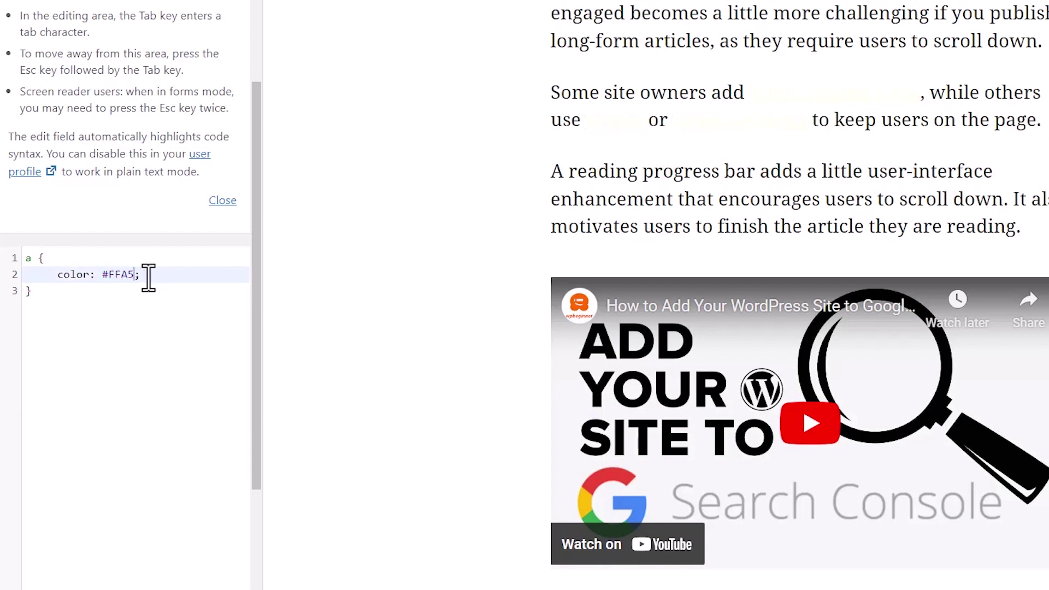
key("BackSpace")
key("BackSpace")
type("ff")
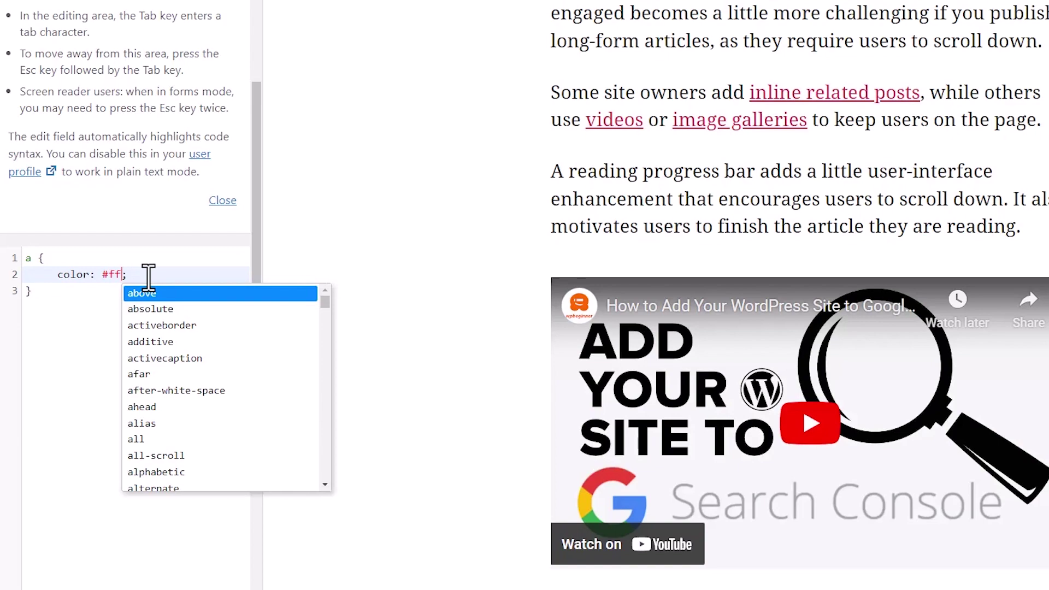
type("a500")
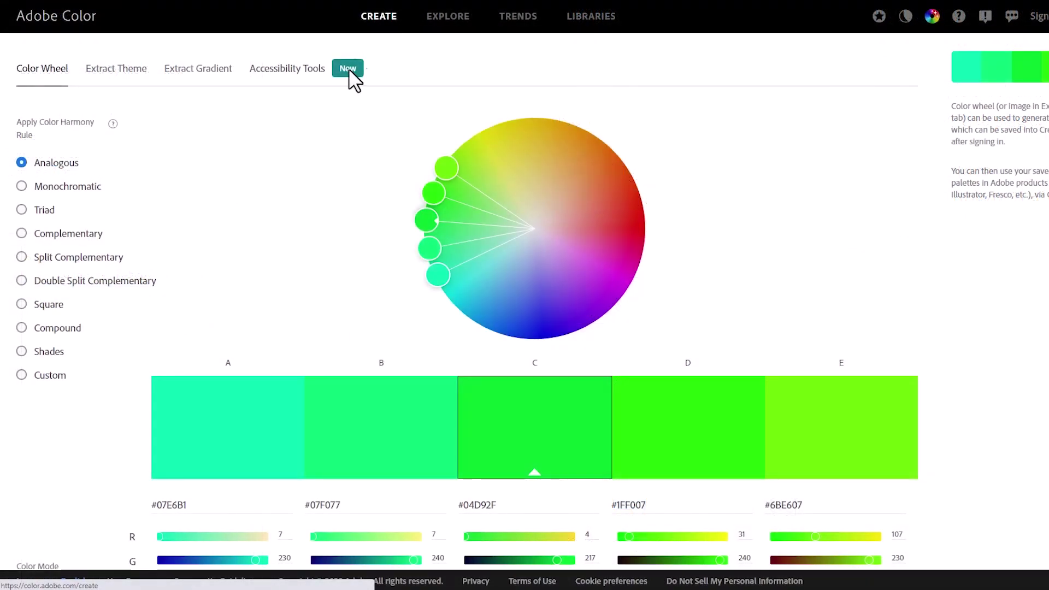
scroll(349, 99, "down", 2)
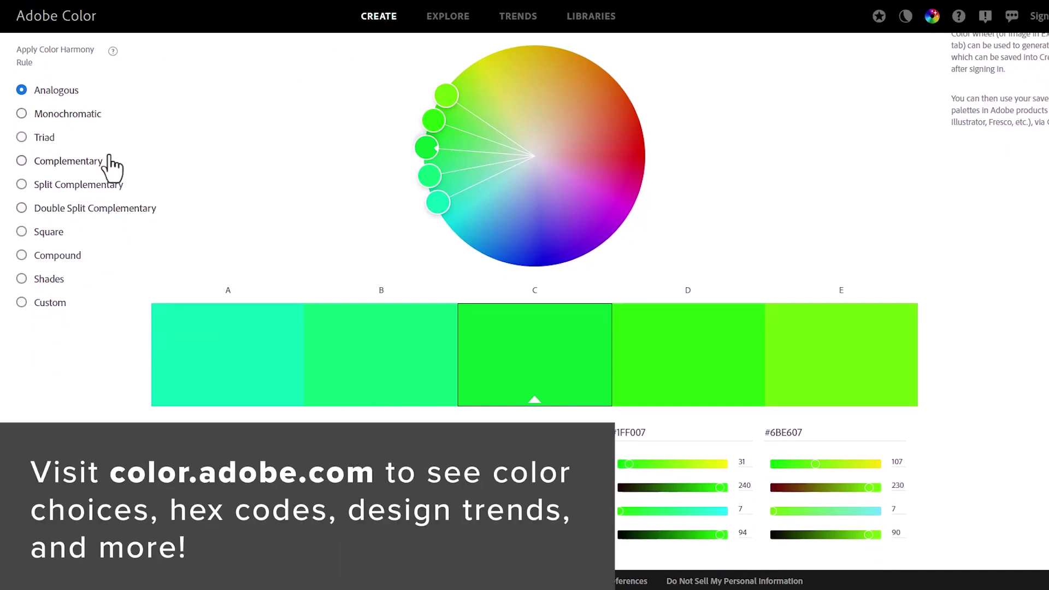
Copy a colour's hex value from the An American Marriage palette in Adobe Color's Illustration trends.
scroll(224, 137, "up", 2)
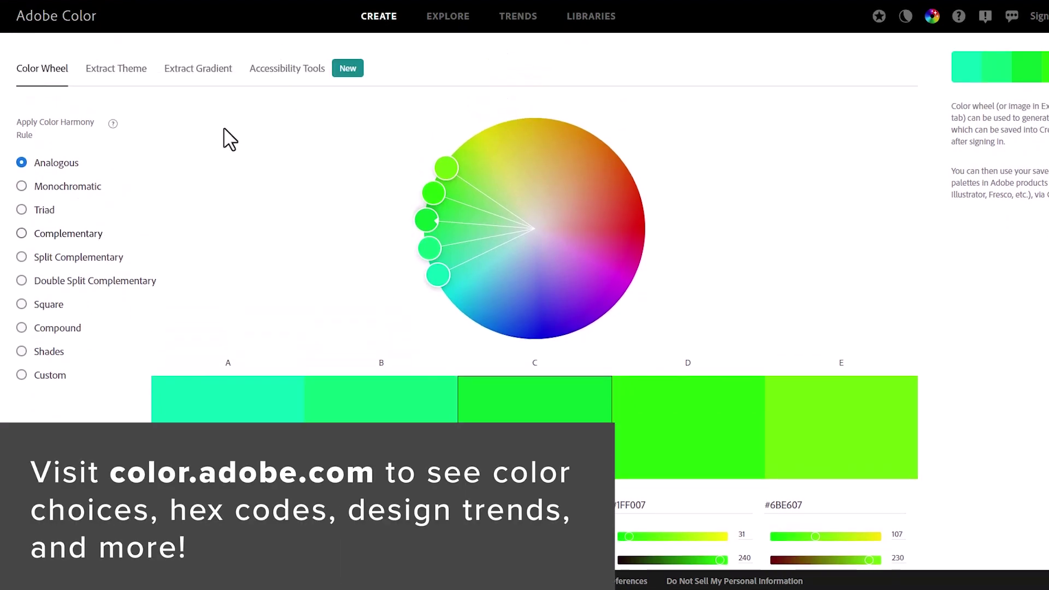
left_click(505, 23)
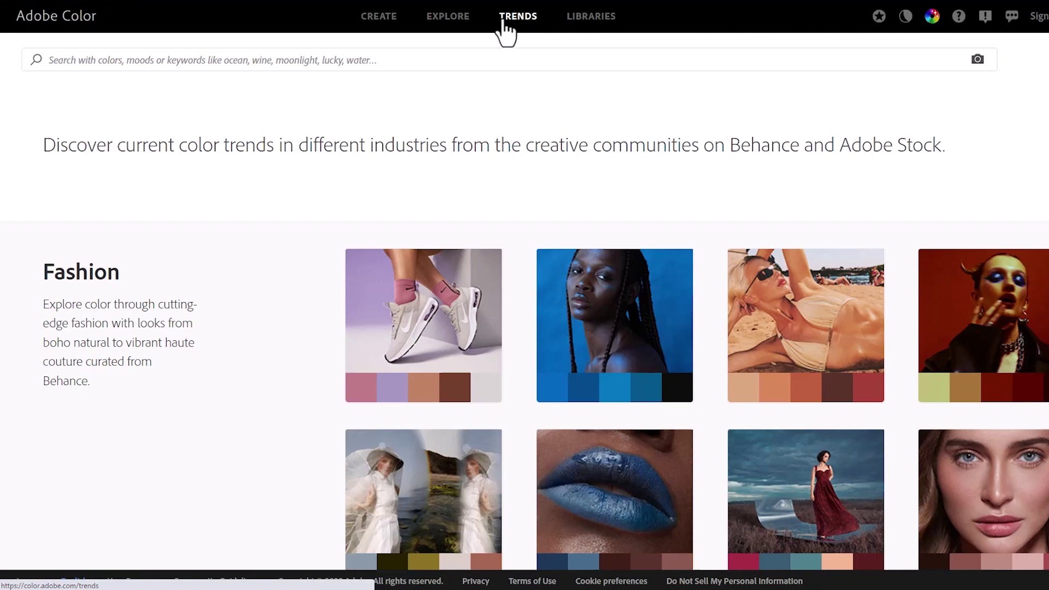
scroll(505, 34, "down", 3)
scroll(505, 34, "down", 5)
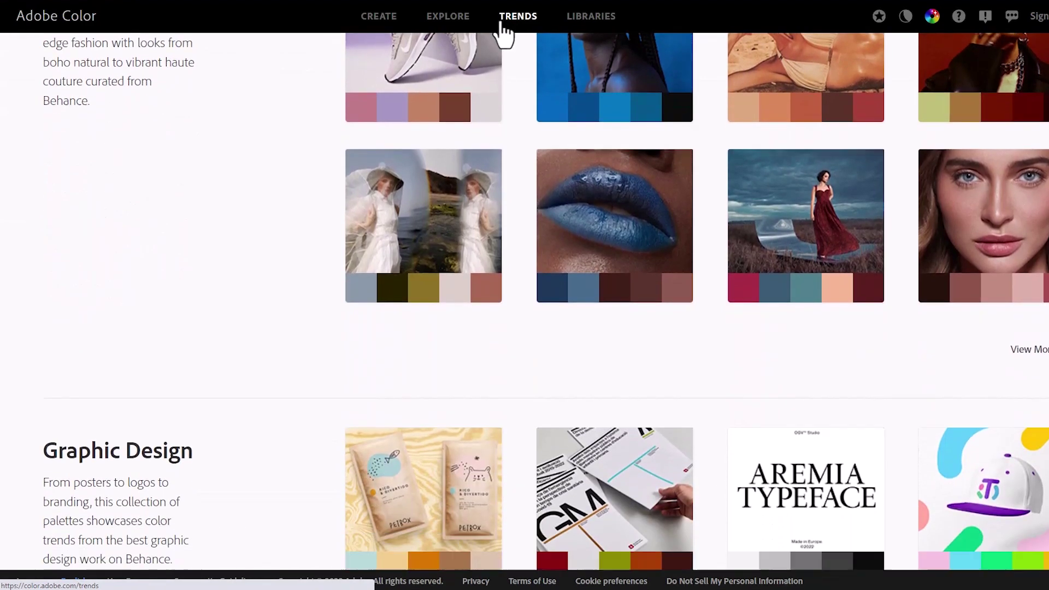
scroll(661, 116, "down", 3)
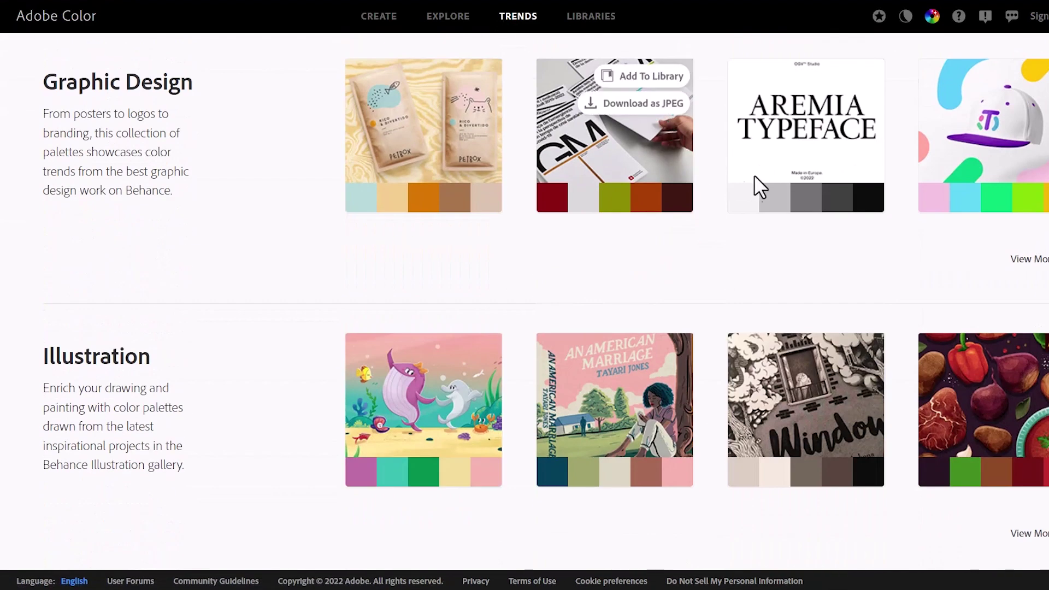
scroll(750, 225, "down", 1)
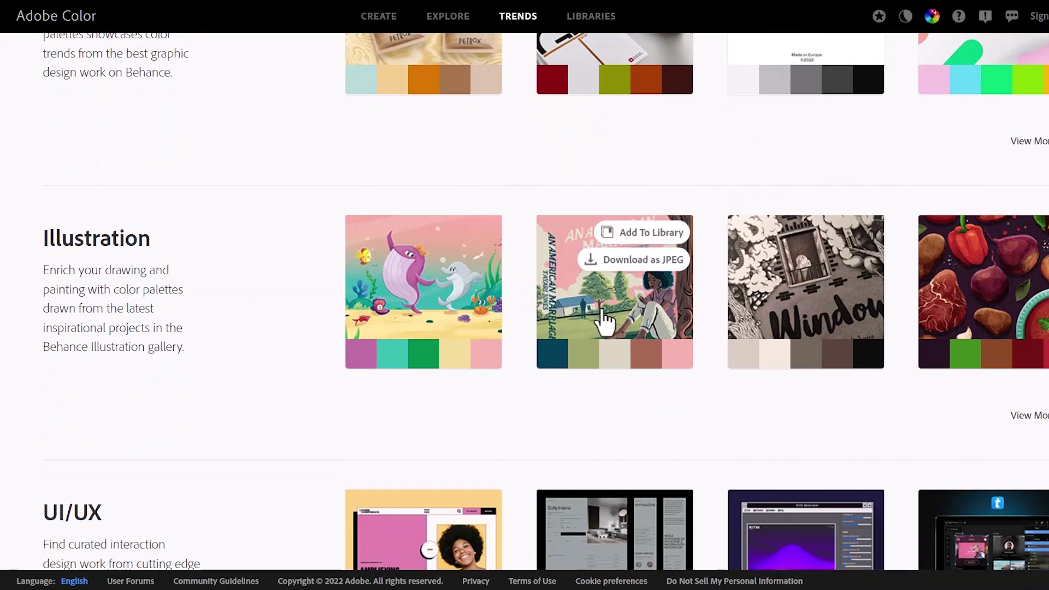
left_click(604, 321)
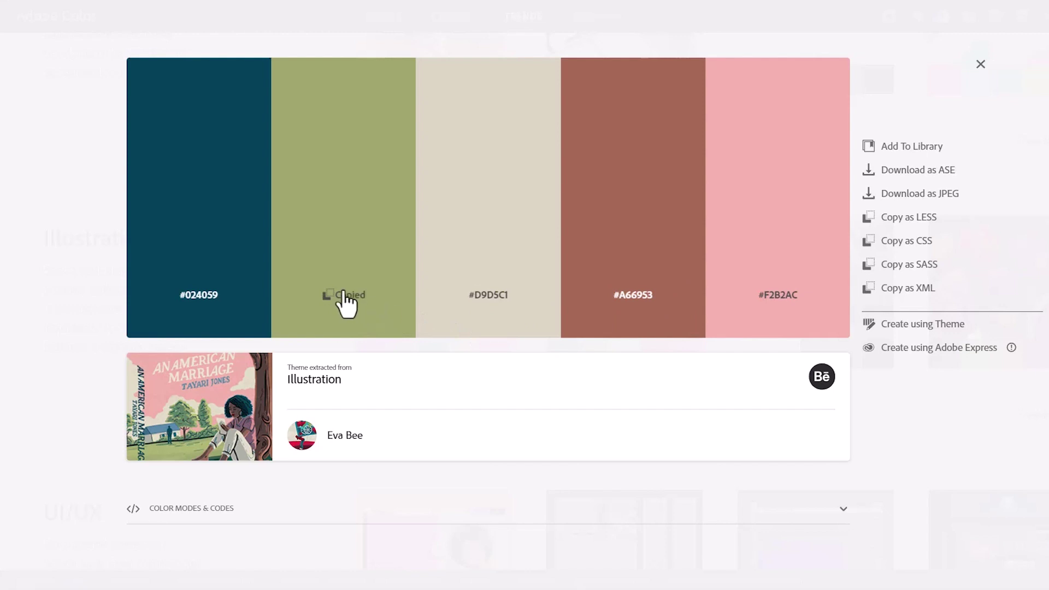
left_click(204, 304)
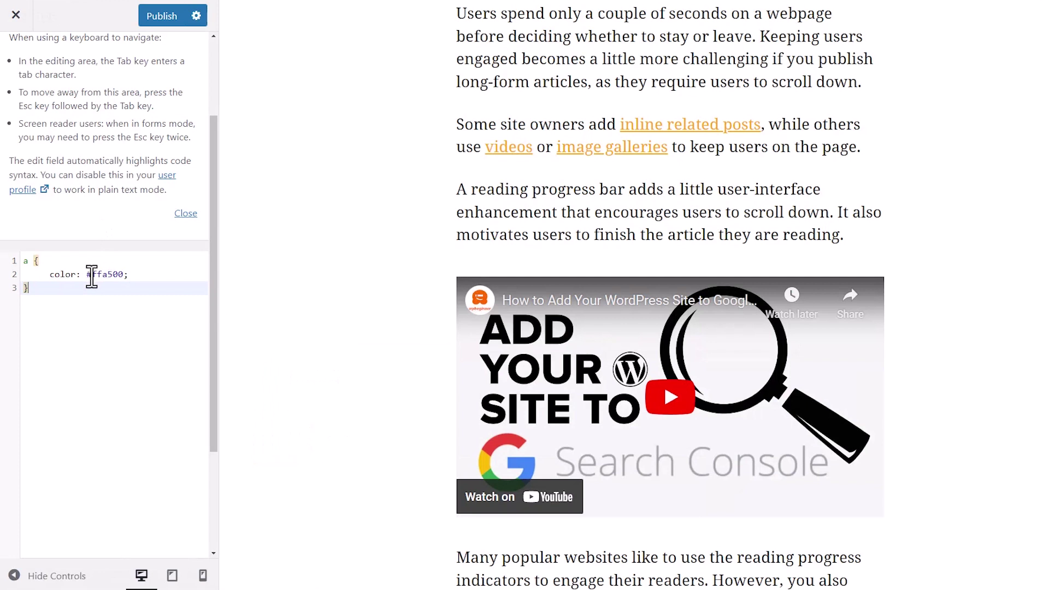
Replace the link colour ffa500 with the pasted hex, correcting it to #024059.
left_click(93, 275)
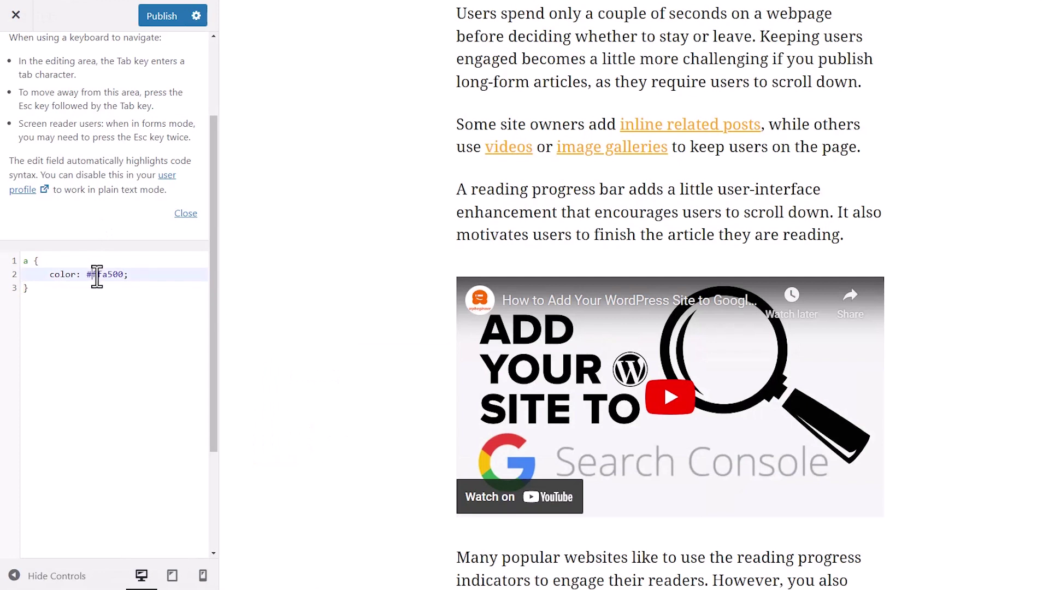
left_click_drag(97, 276, 117, 276)
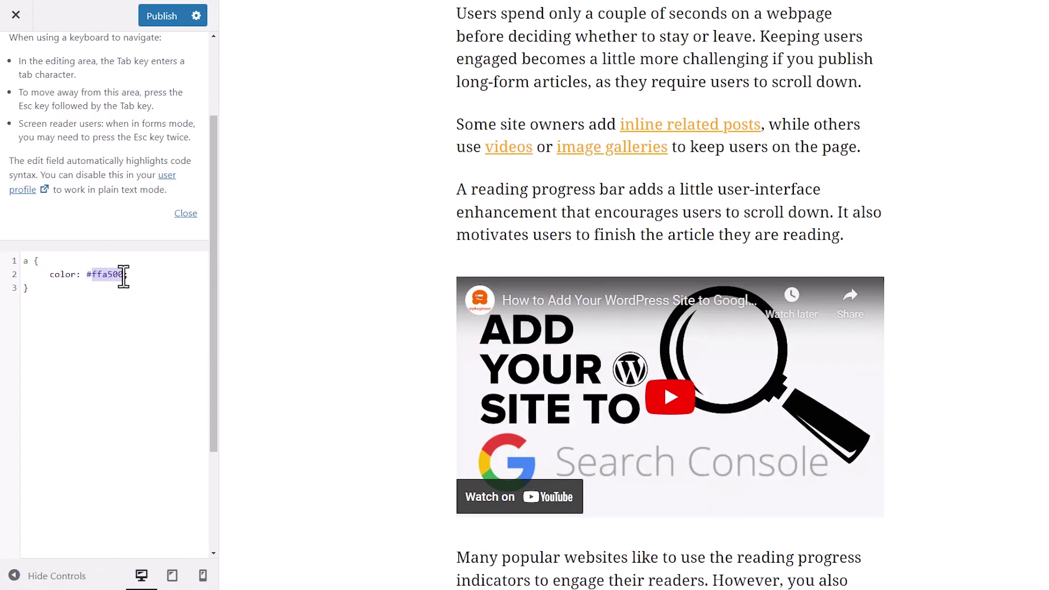
key("ctrl+v")
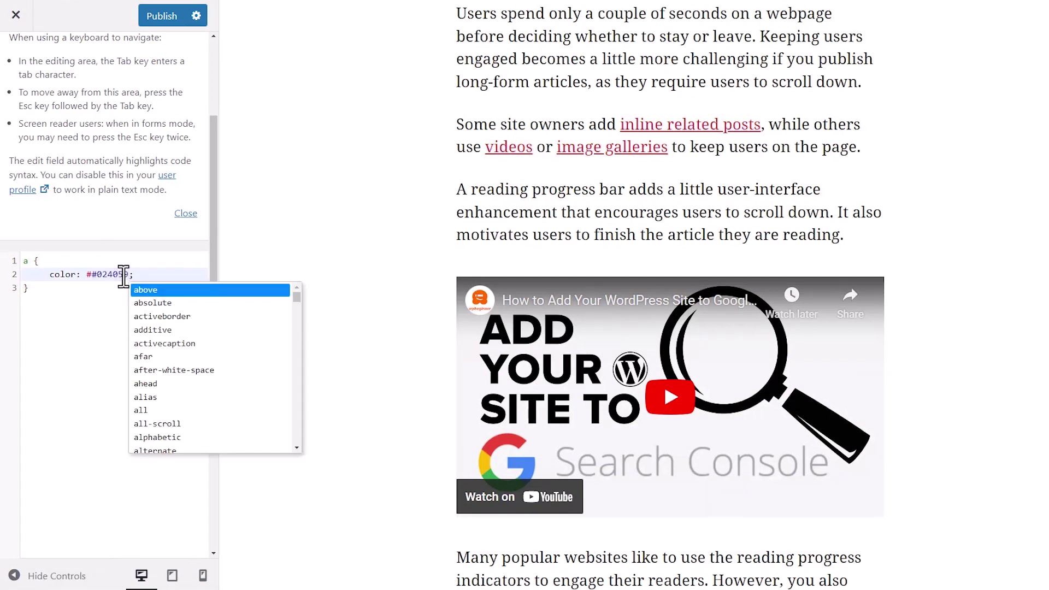
left_click(100, 277)
key("BackSpace")
key("Delete")
type("0")
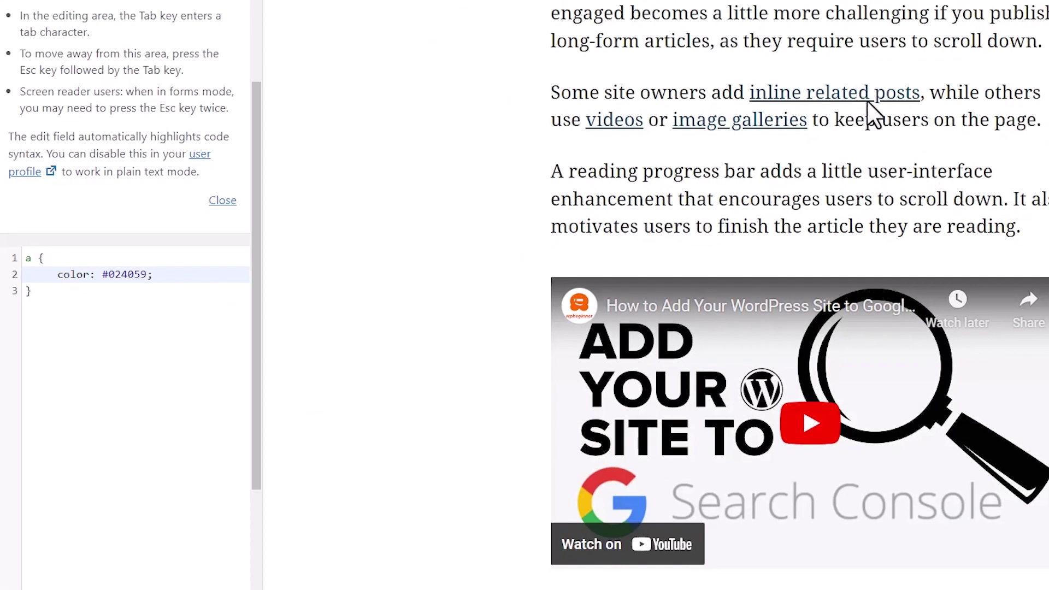
Add an a:hover rule (#00ff00, underline changed to none) and an a:visited rule (#0000FF).
left_click(160, 295)
key("Return")
key("Return")
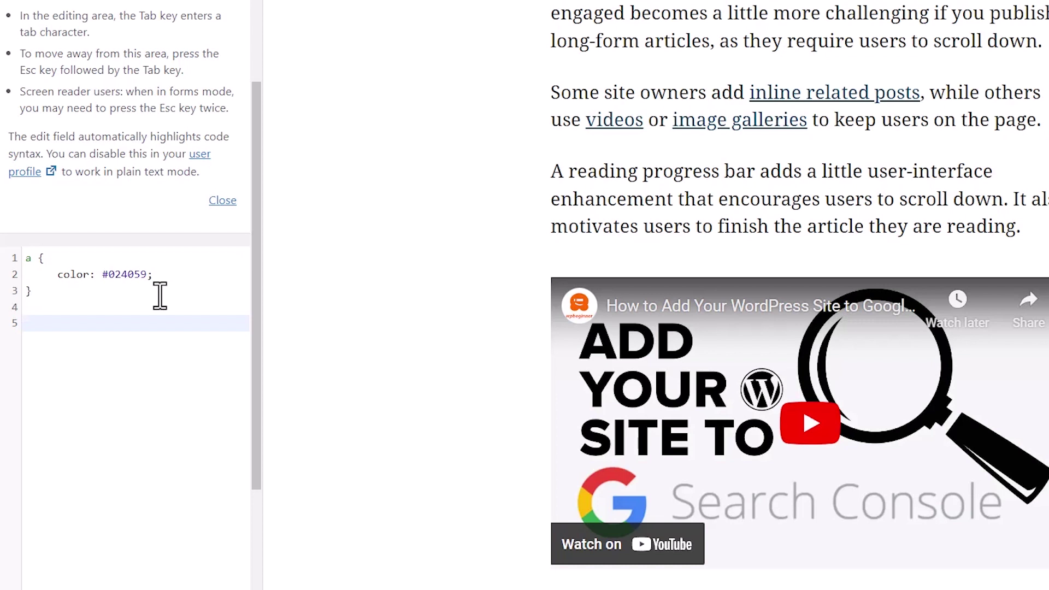
key("ctrl+v")
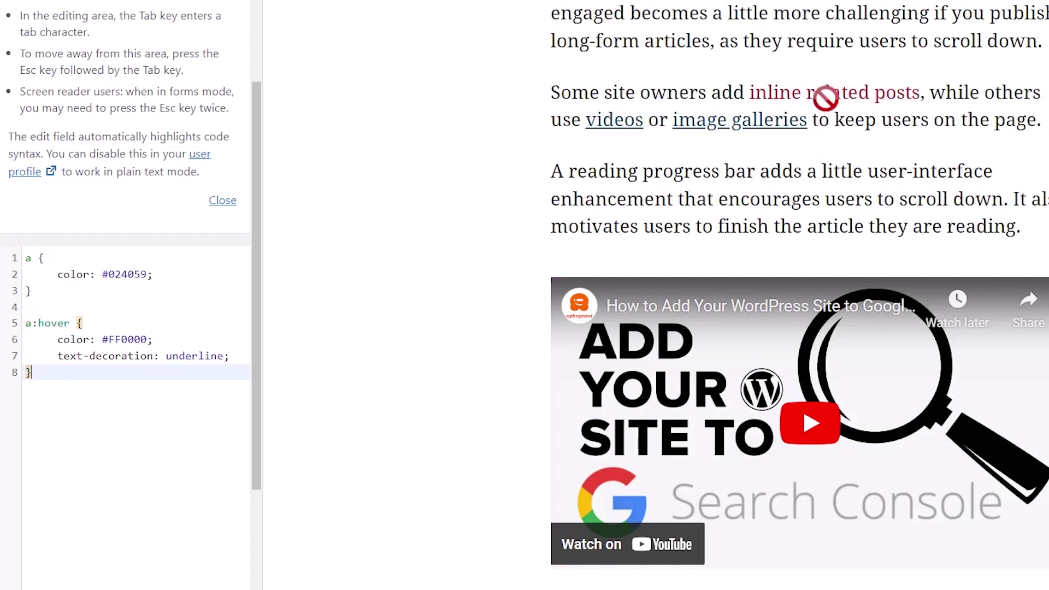
left_click_drag(61, 358, 230, 356)
key("Right")
key("shift+Left")
key("shift+Left")
key("shift+Left")
key("shift+Left")
key("shift+Left")
key("shift+Left")
key("shift+Left")
key("shift+Left")
key("shift+Left")
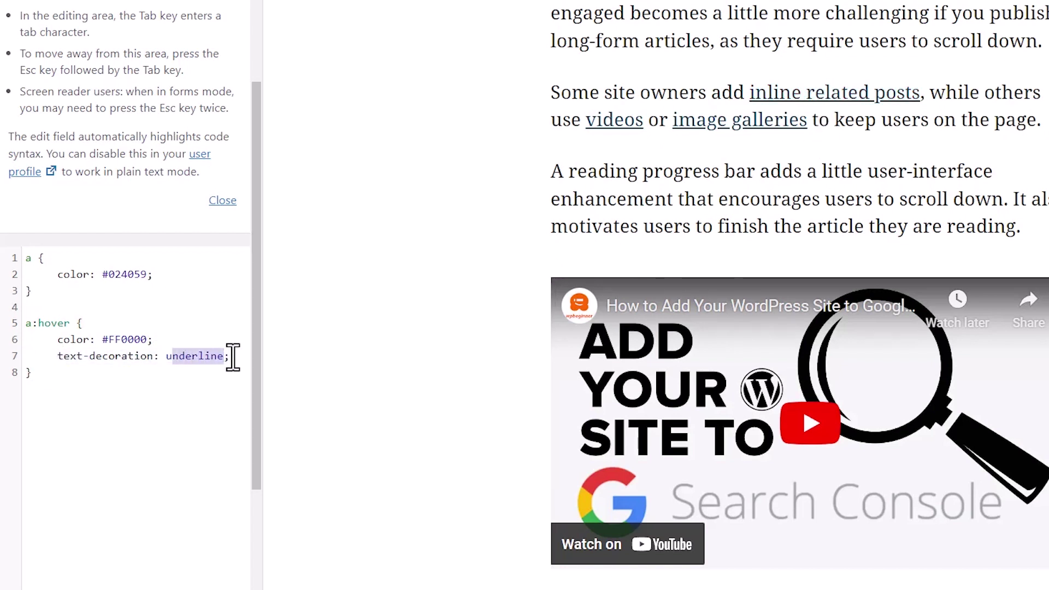
type("none")
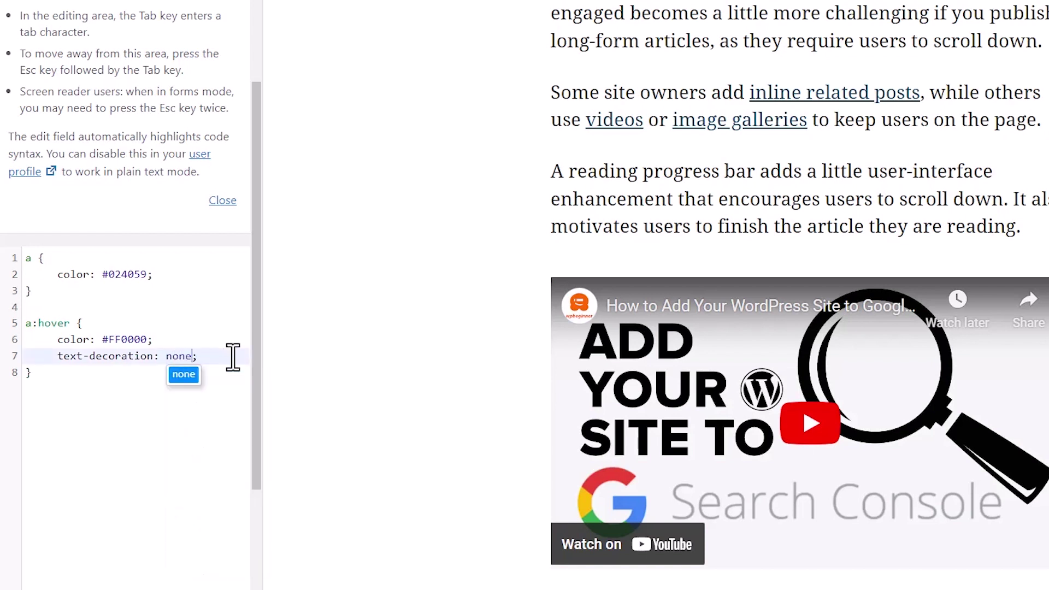
left_click(213, 393)
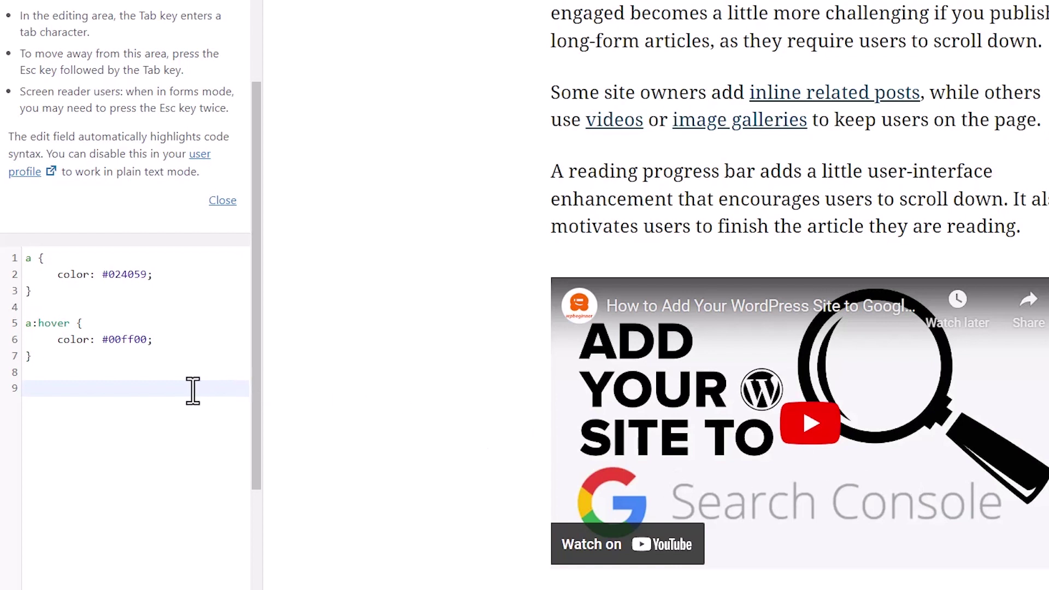
key("ctrl+v")
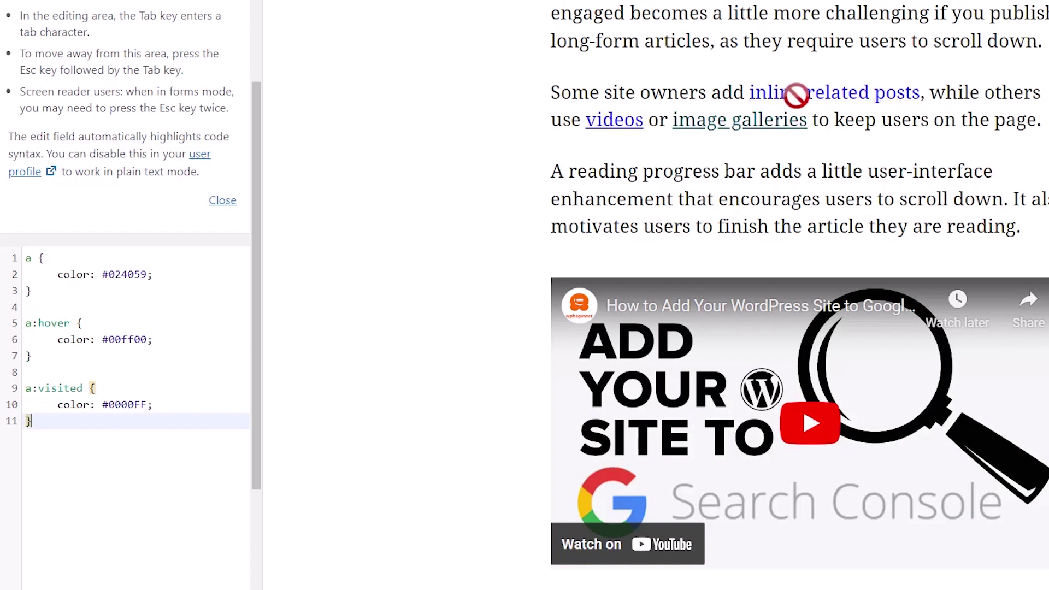
left_click(149, 410)
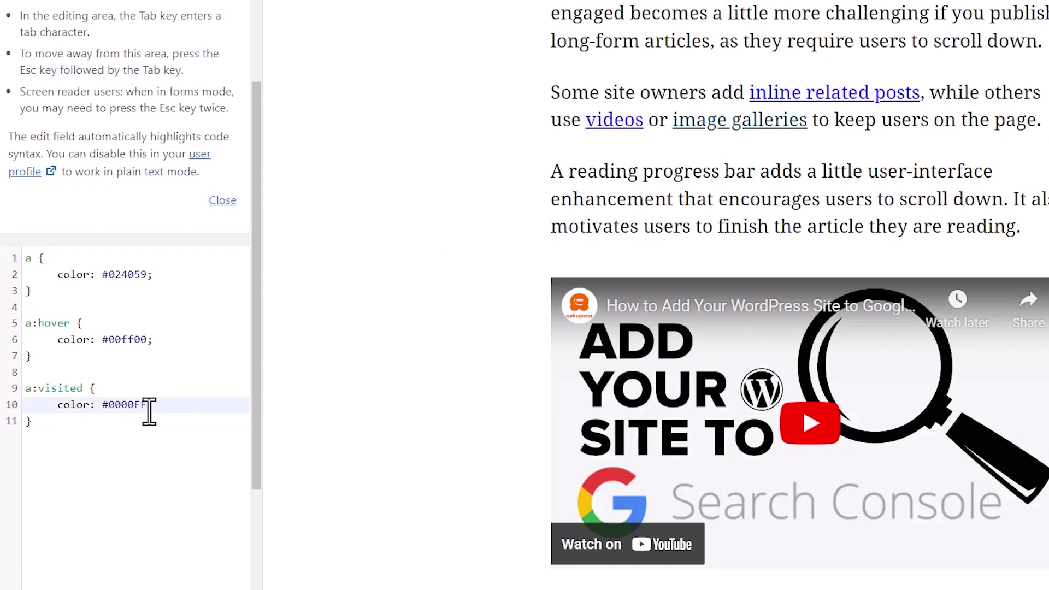
left_click(162, 418)
scroll(475, 314, "up", 10)
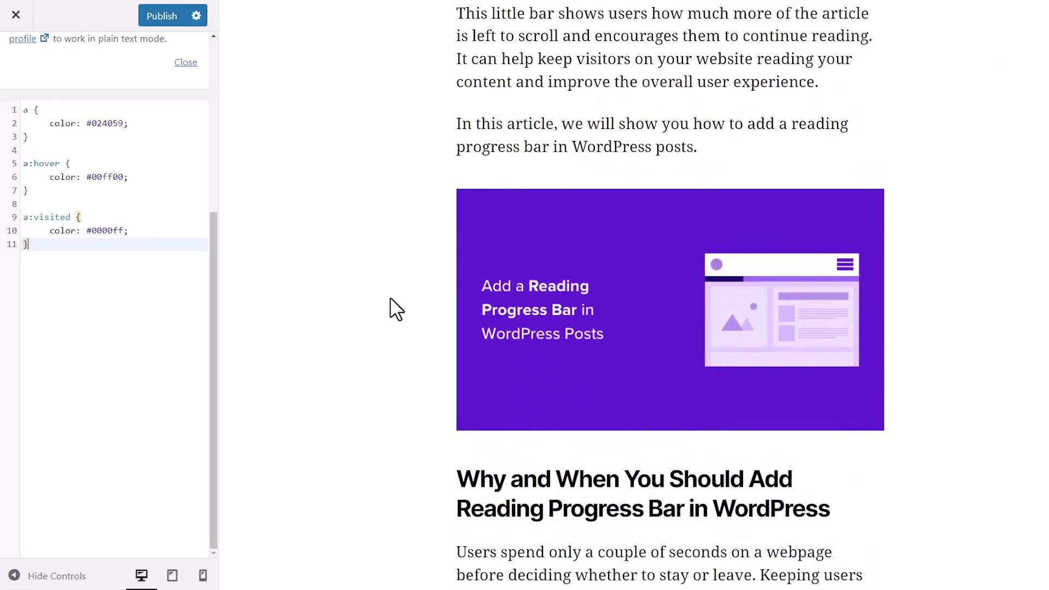
scroll(397, 310, "up", 15)
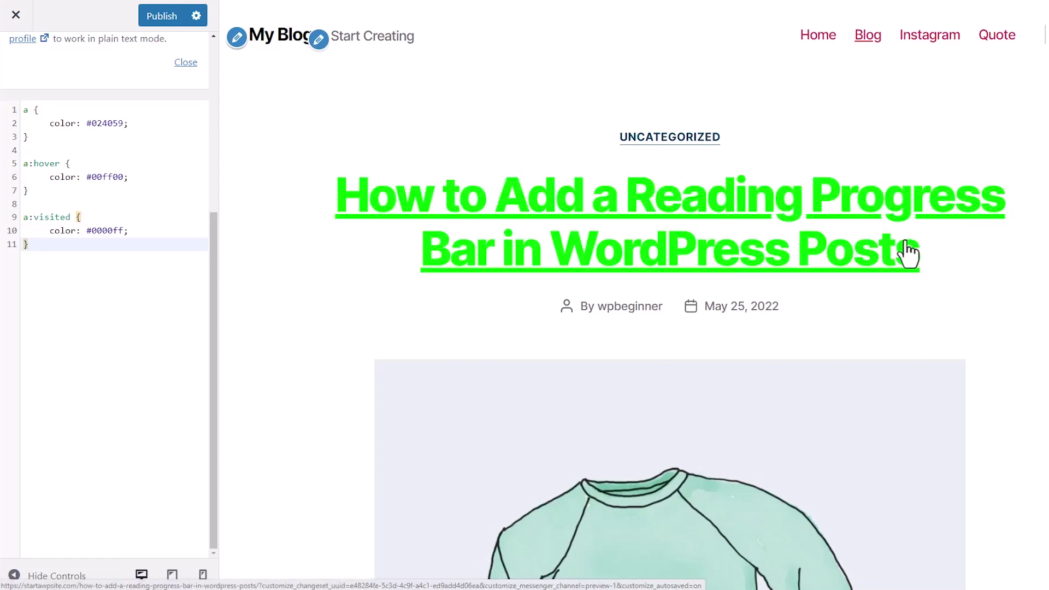
scroll(907, 251, "down", 15)
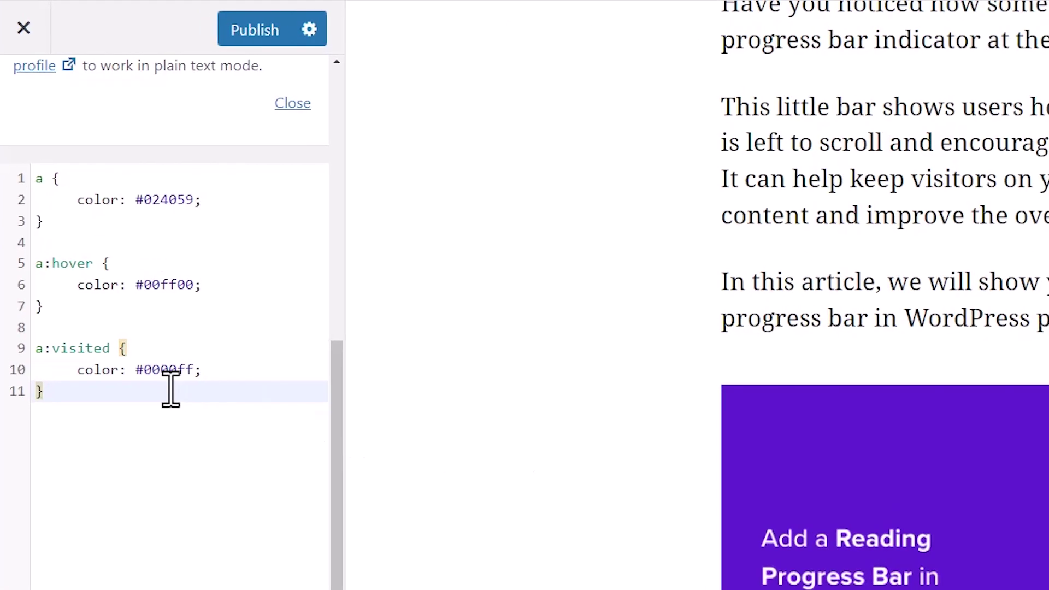
Paste the .entry-content a, a:hover and a:visited rules and delete the old unscoped a rules.
key("Return")
key("Return")
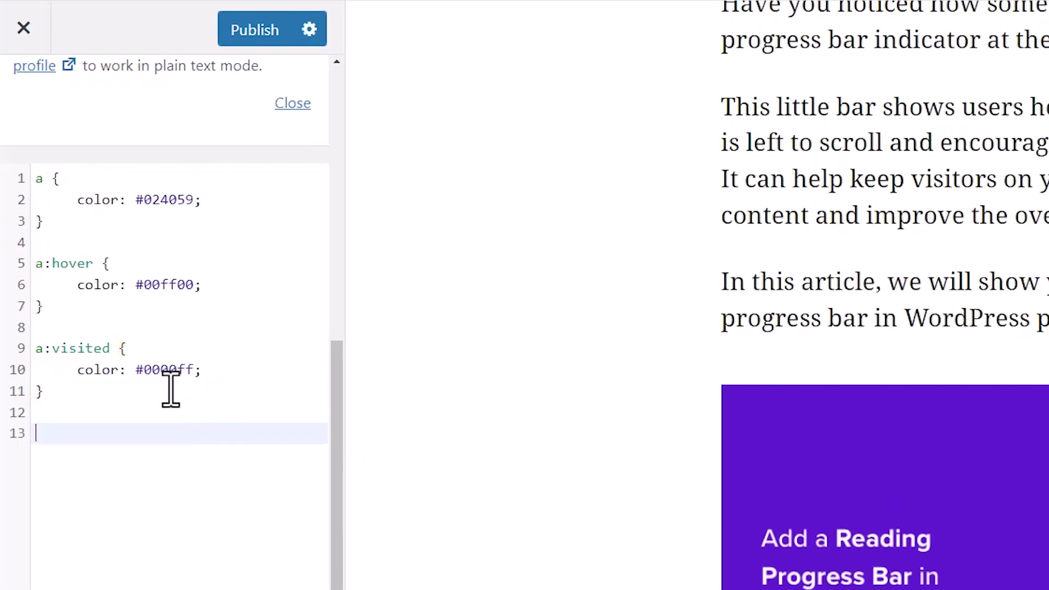
key("ctrl+v")
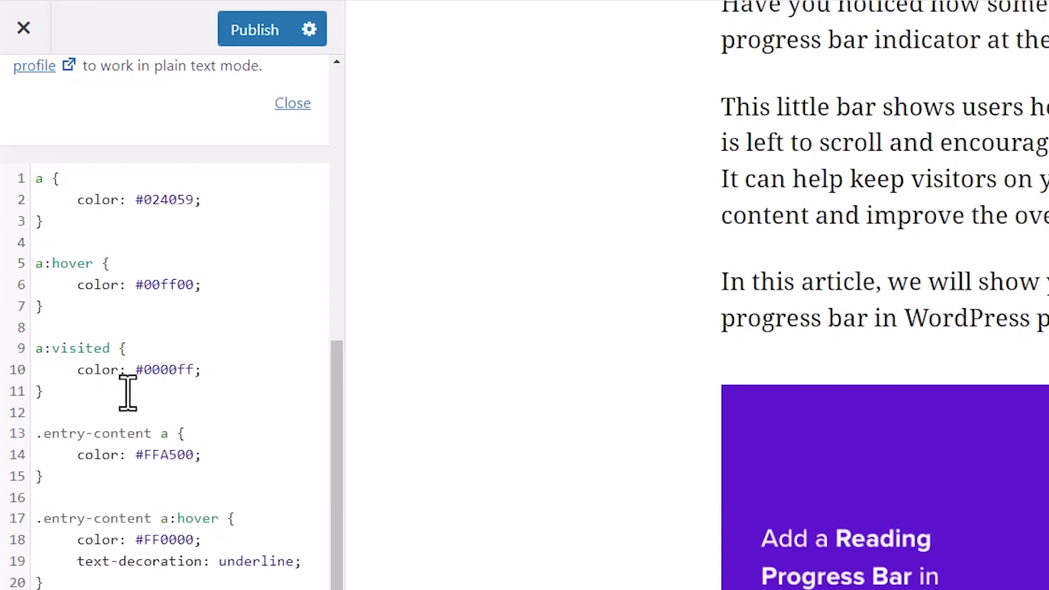
left_click_drag(109, 398, 36, 188)
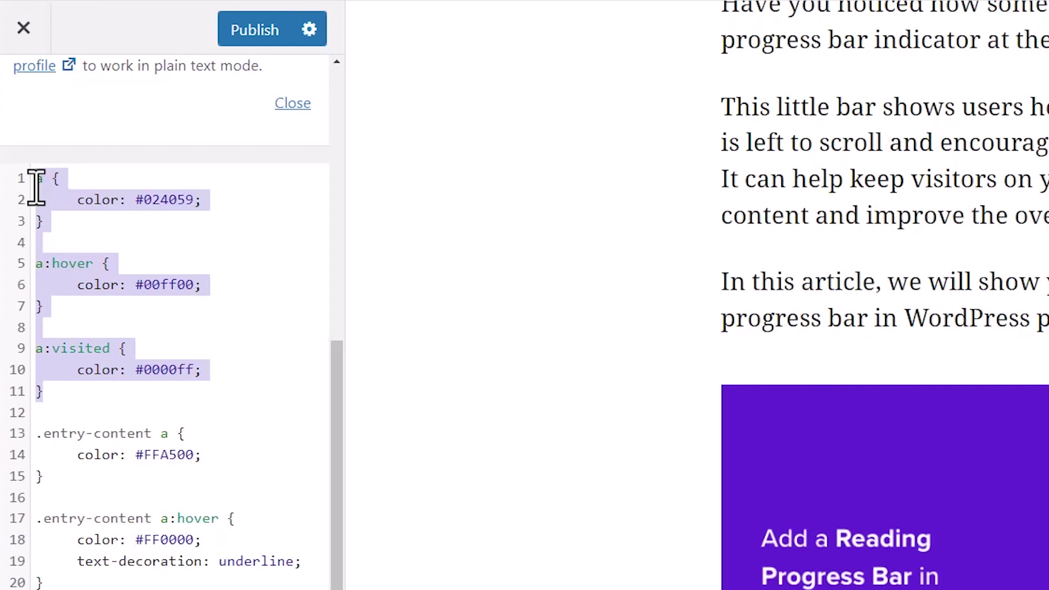
key("BackSpace")
key("Delete")
key("Delete")
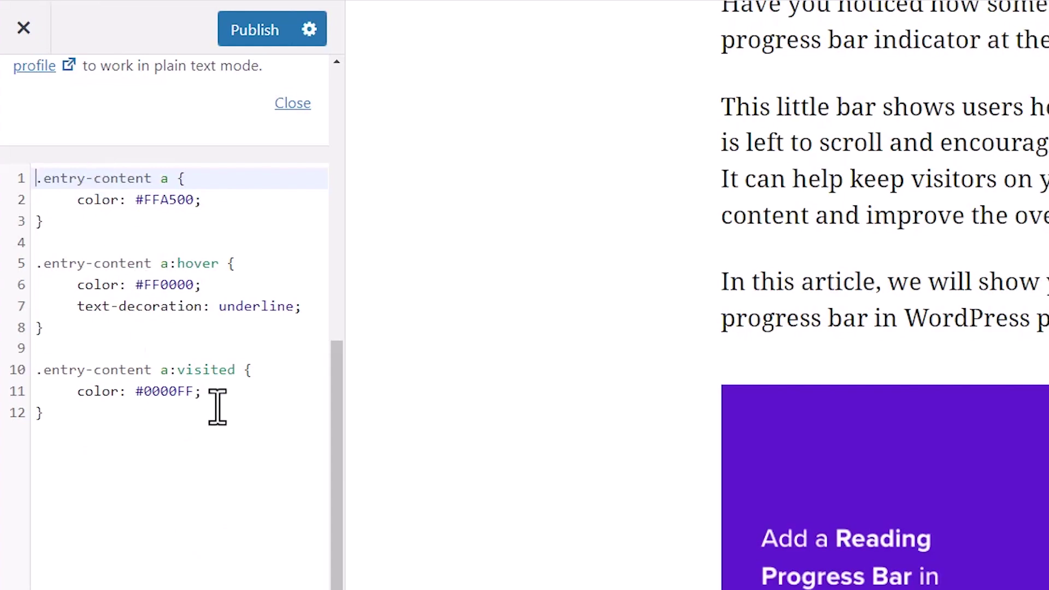
scroll(645, 484, "up", 4)
scroll(643, 474, "down", 12)
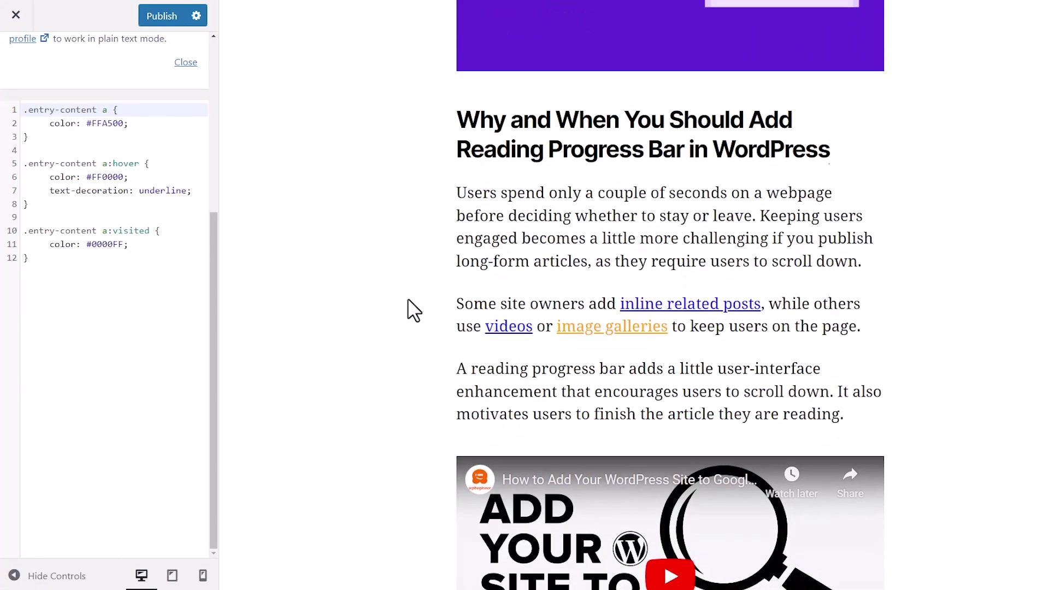
scroll(632, 295, "up", 10)
scroll(631, 240, "up", 10)
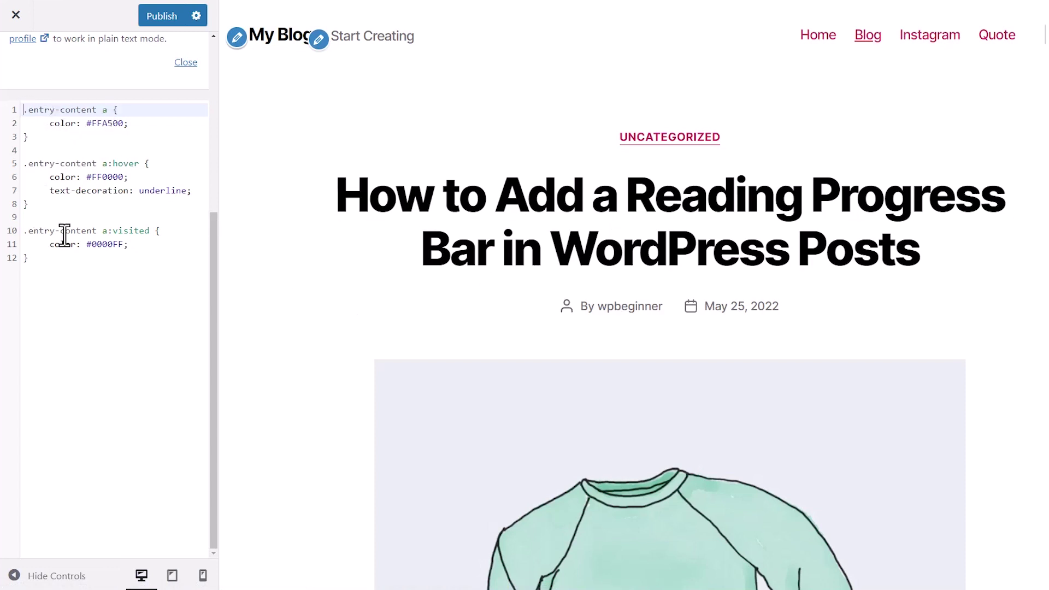
left_click(83, 330)
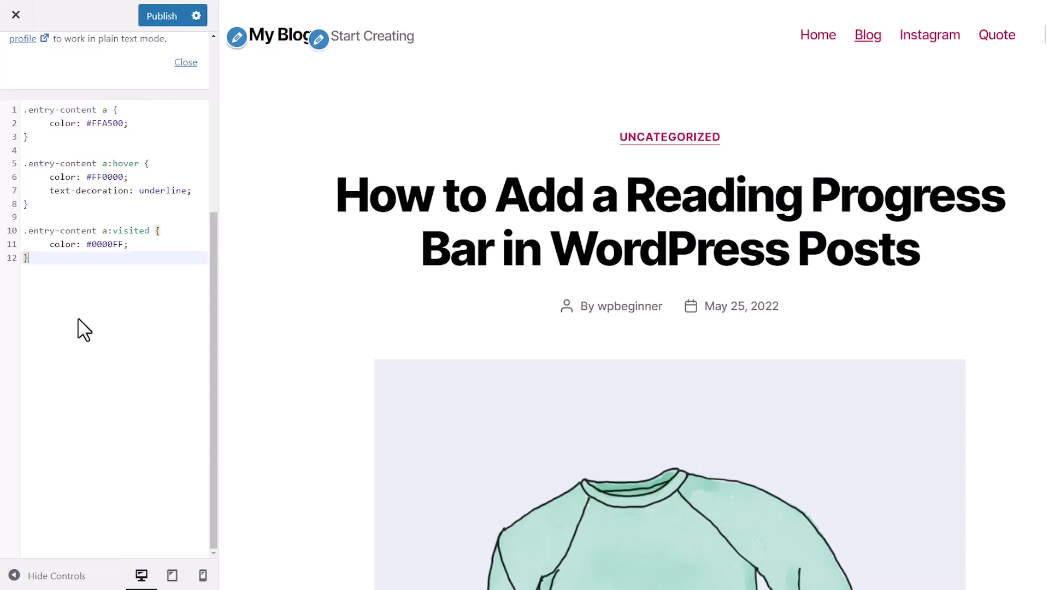
scroll(298, 320, "down", 10)
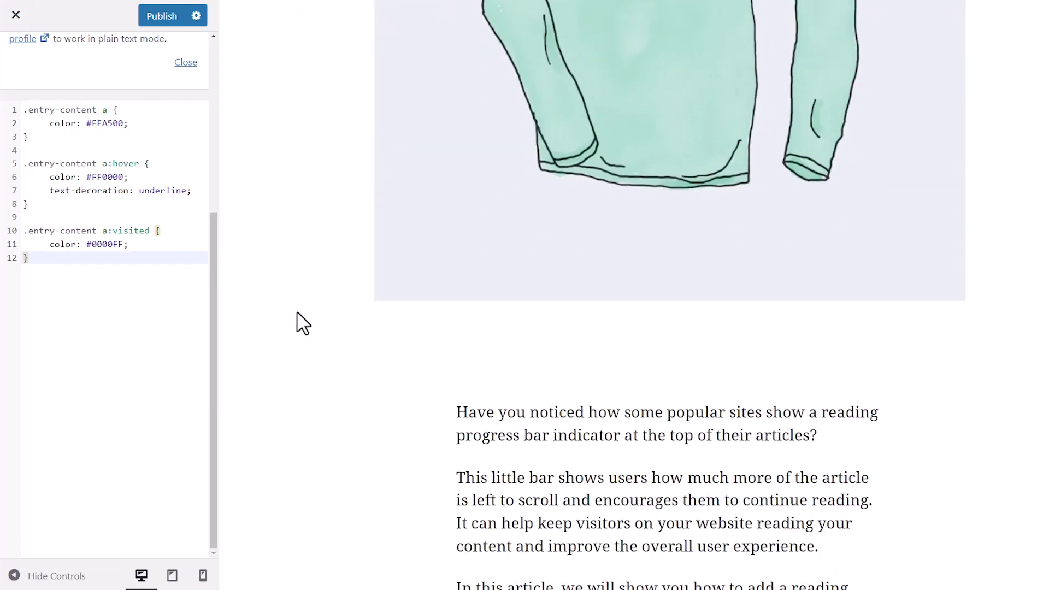
scroll(297, 320, "down", 5)
Publish the .entry-content link CSS, then delete all the CSS and publish the empty stylesheet.
left_click(164, 22)
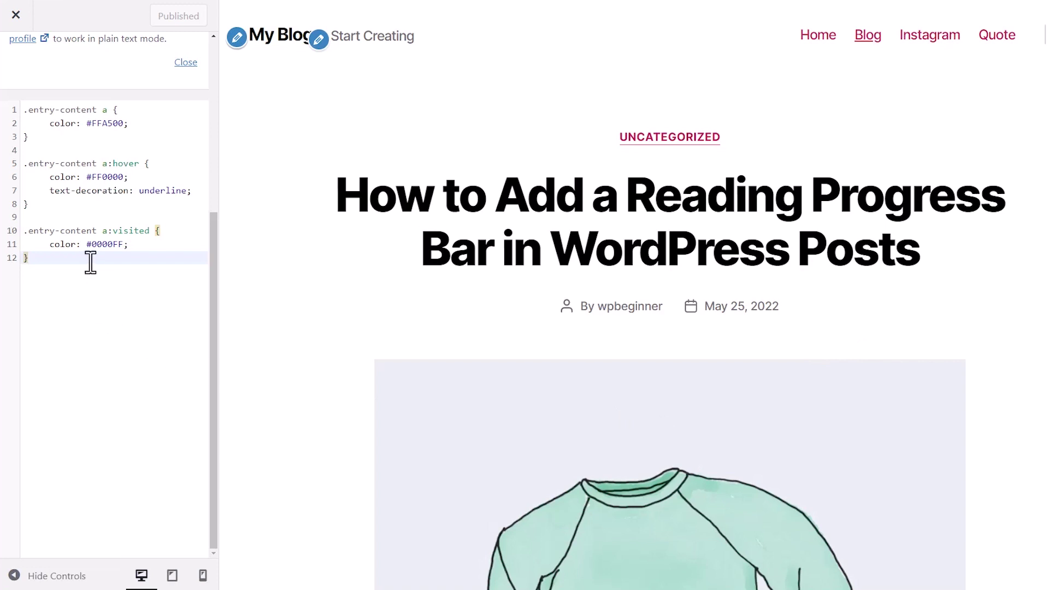
left_click_drag(89, 263, 23, 112)
key("ctrl+c")
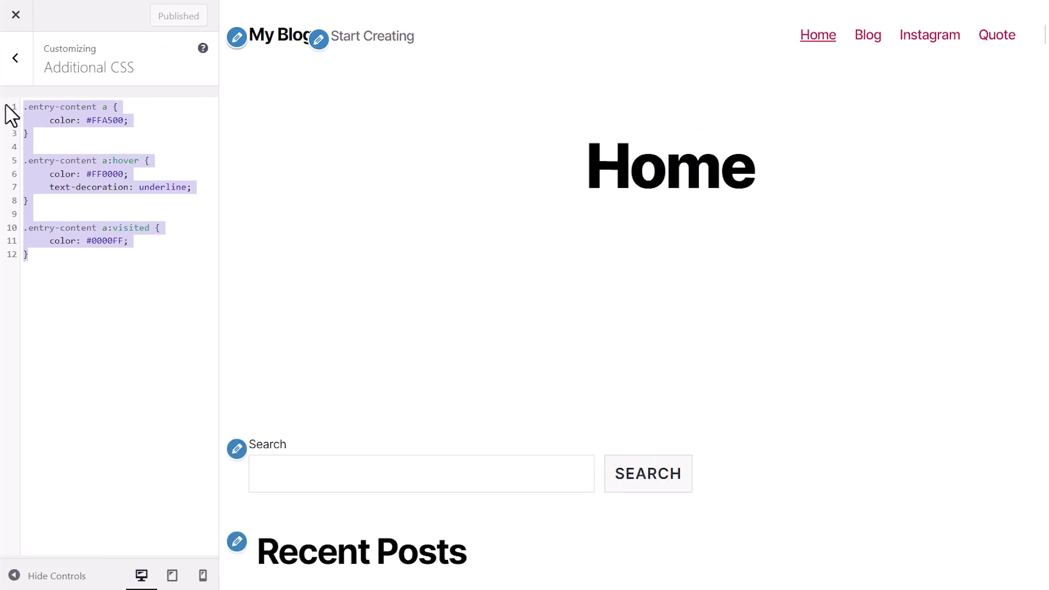
key("Delete")
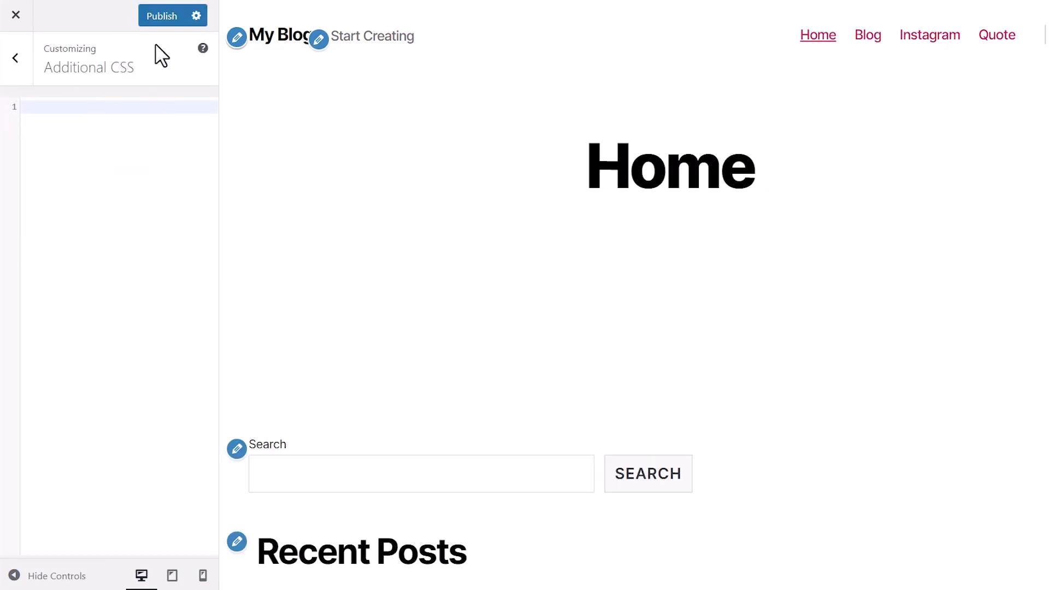
left_click(158, 23)
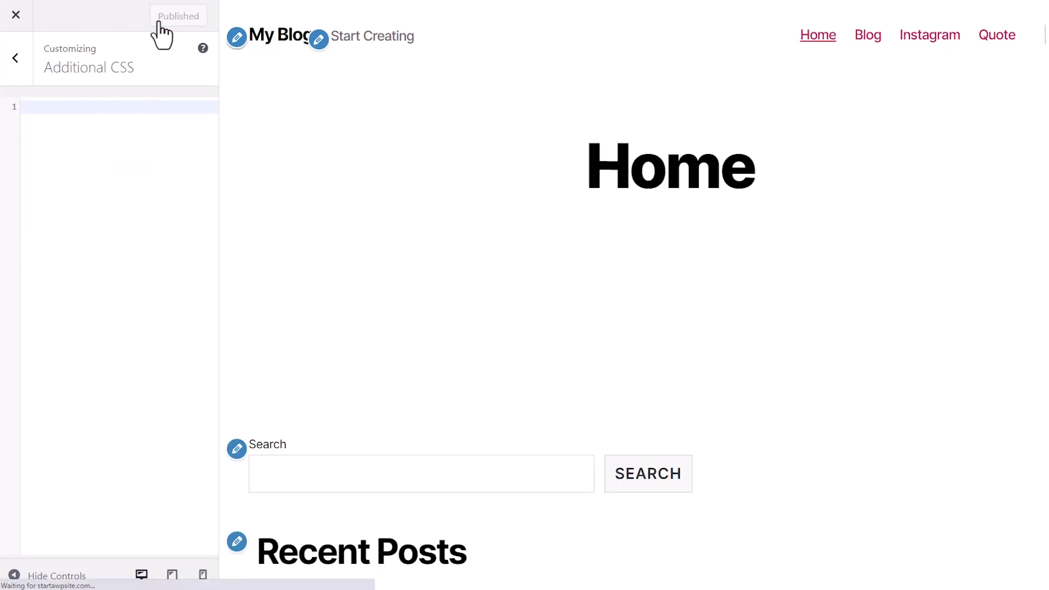
Leave the Customizer and search the plugin directory for 'simple custom c'.
left_click(15, 14)
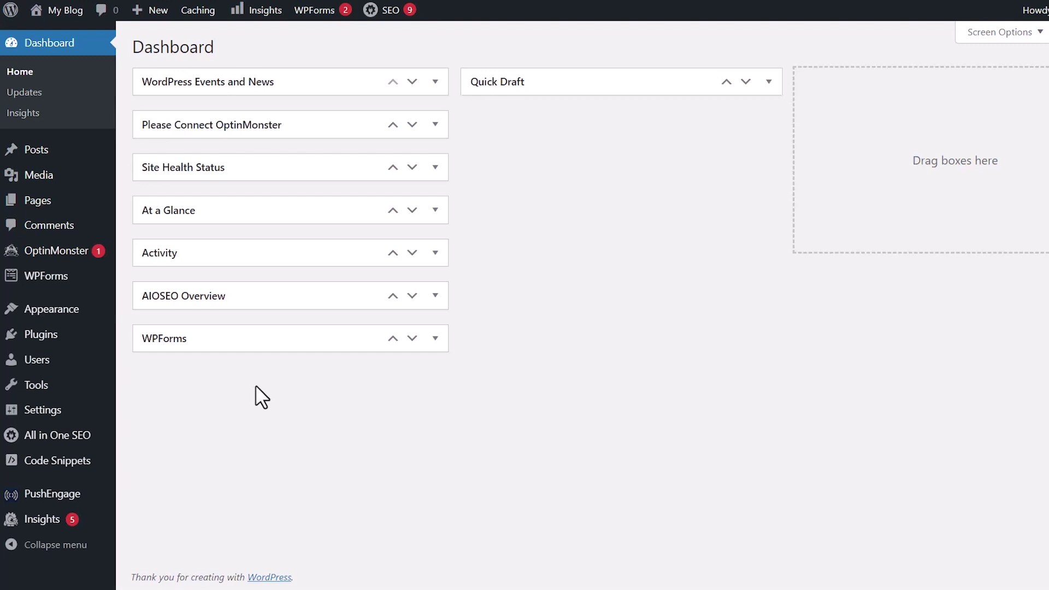
mouse_move(38, 338)
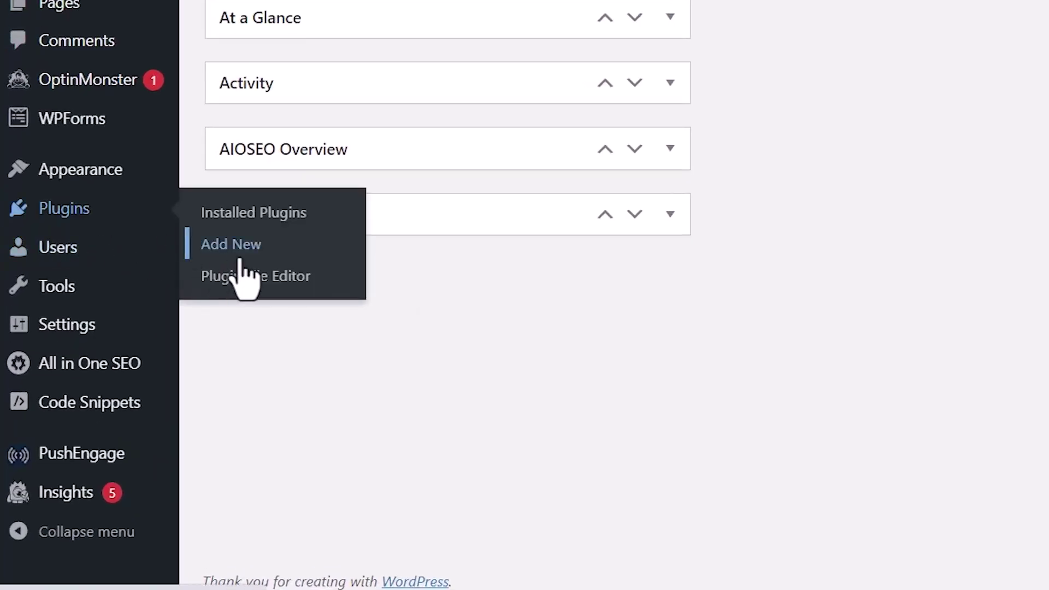
left_click(271, 252)
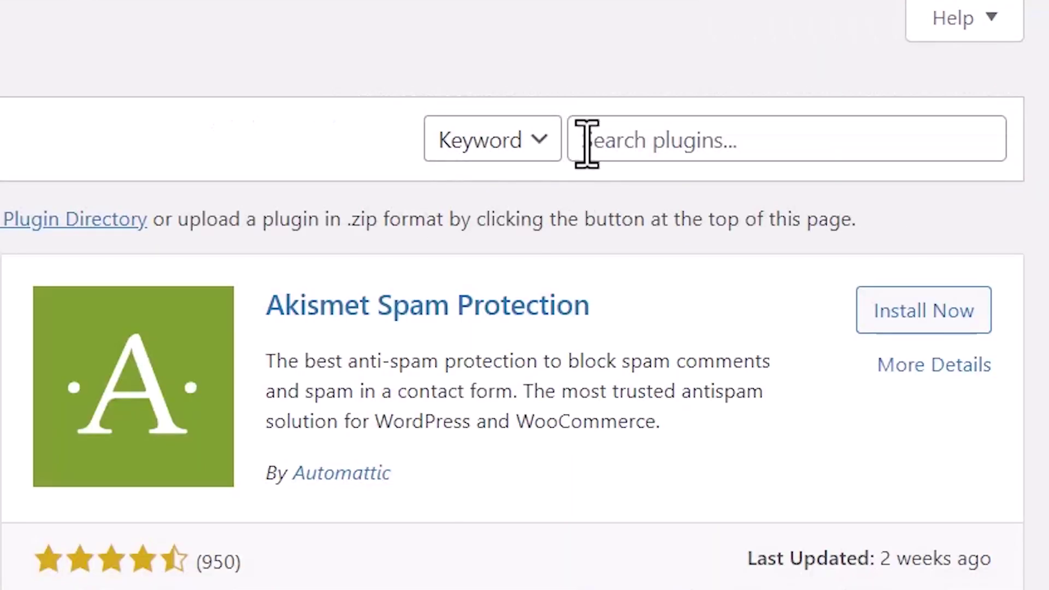
left_click(608, 140)
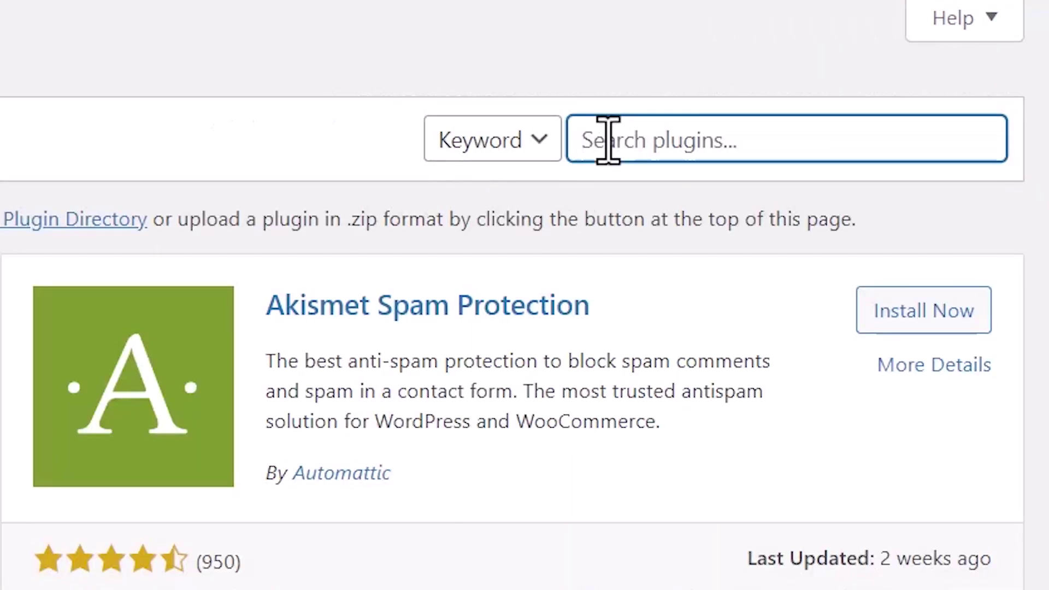
type("simple c")
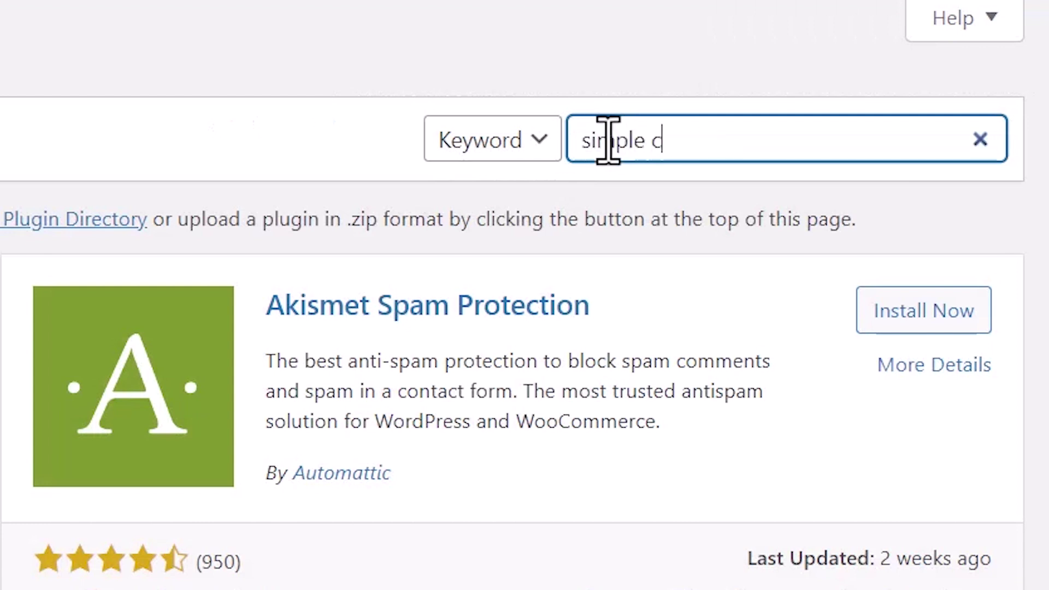
type("ustom c")
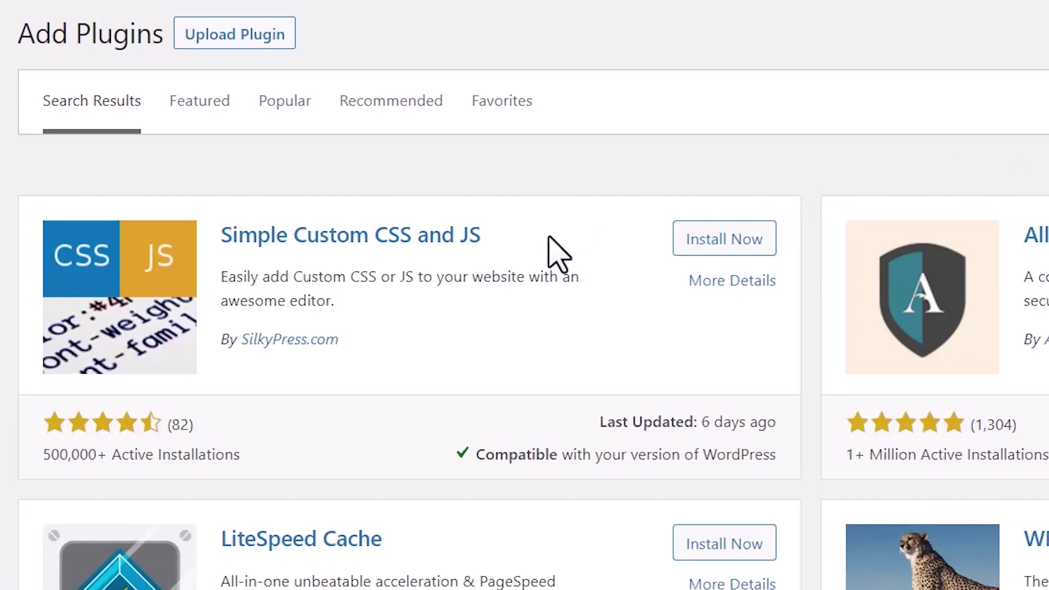
Install and activate the Simple Custom CSS and JS plugin.
left_click(731, 249)
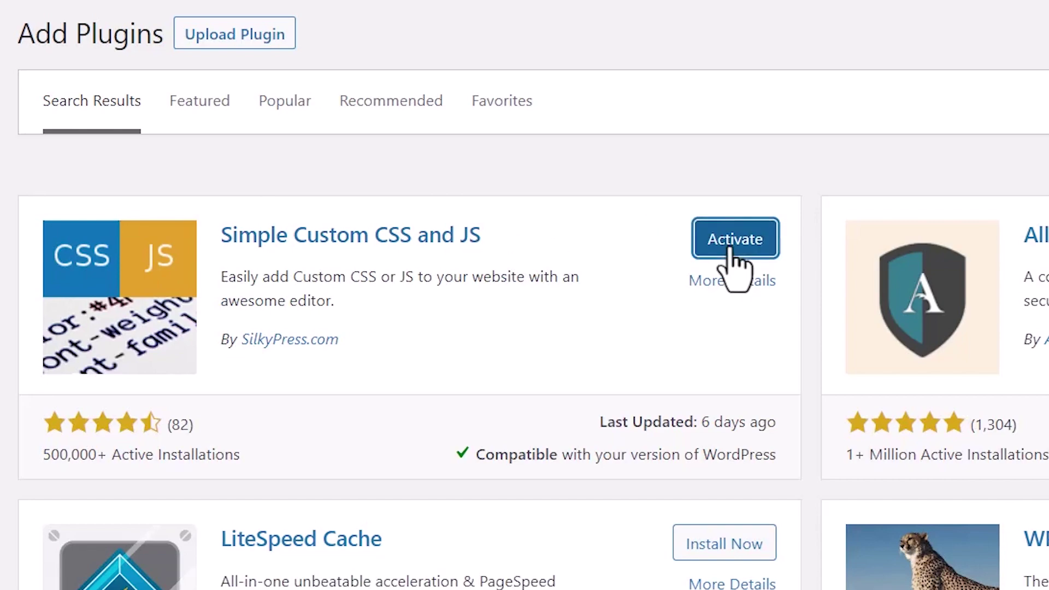
left_click(730, 248)
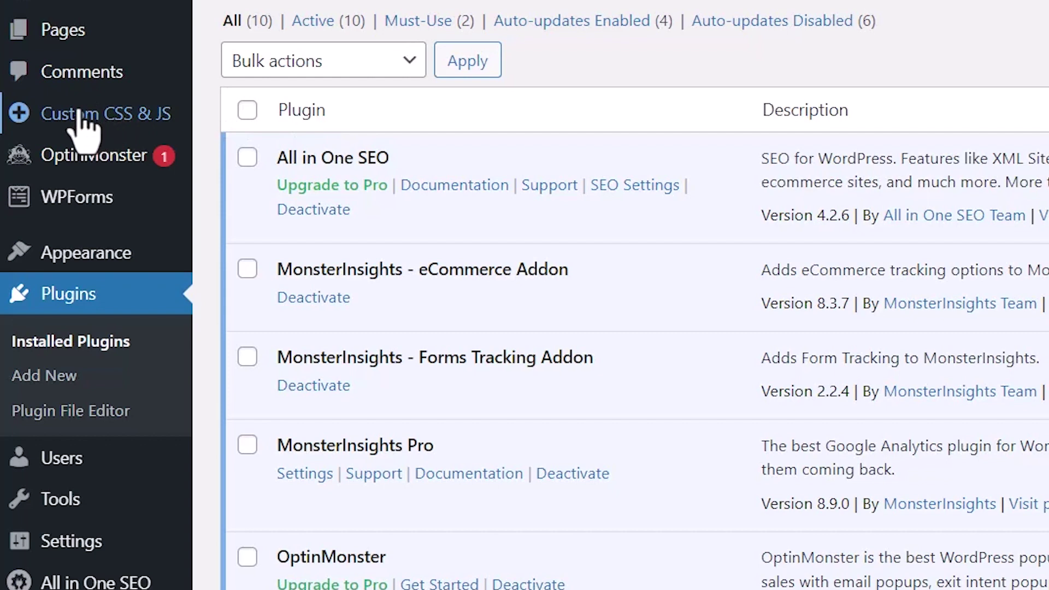
mouse_move(34, 179)
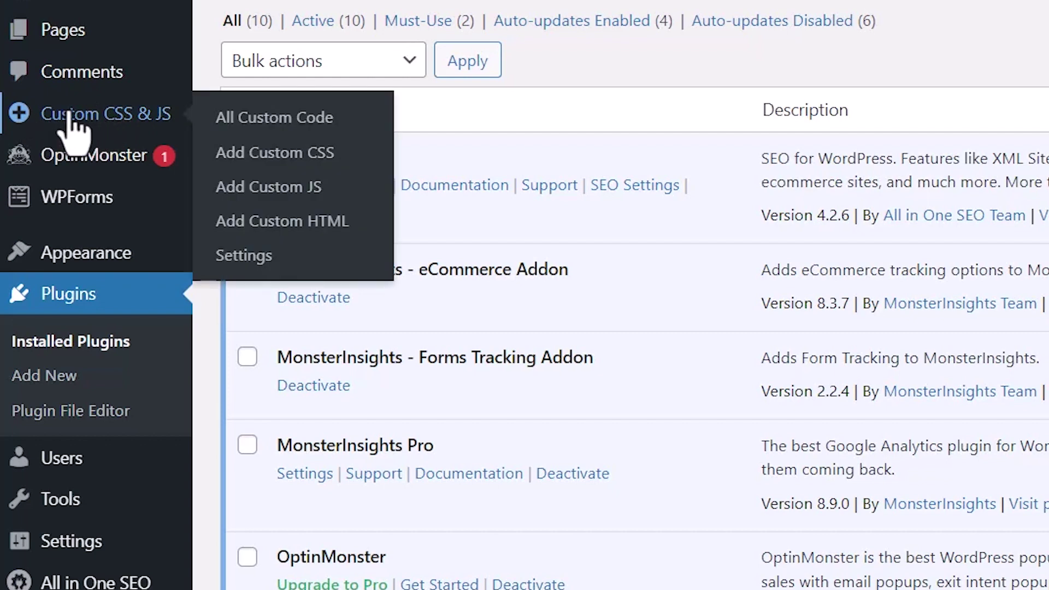
Create a new custom CSS snippet titled 'Link color'.
left_click(268, 156)
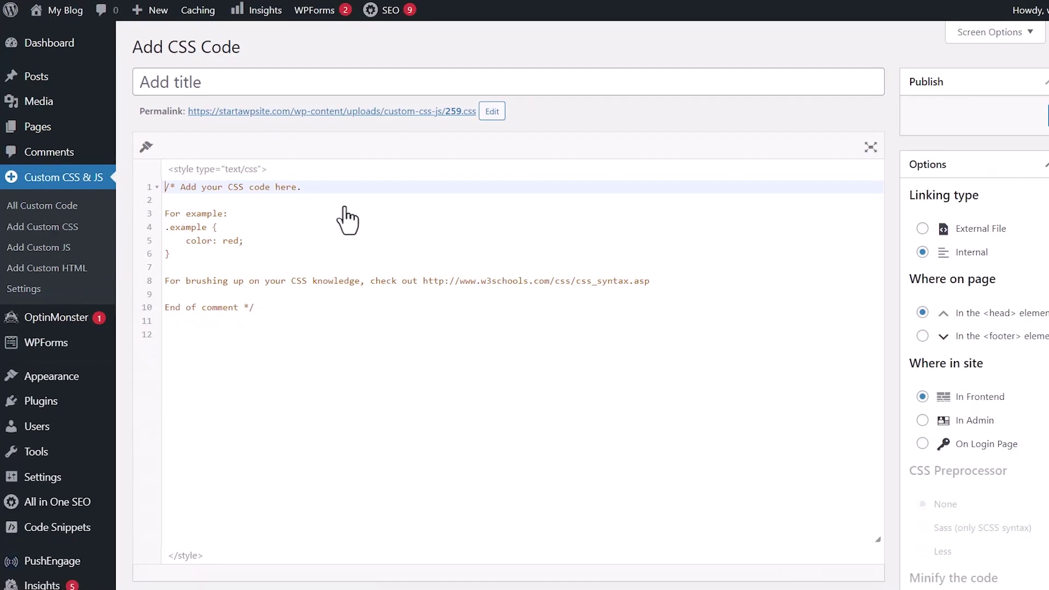
left_click(300, 78)
type("Link color")
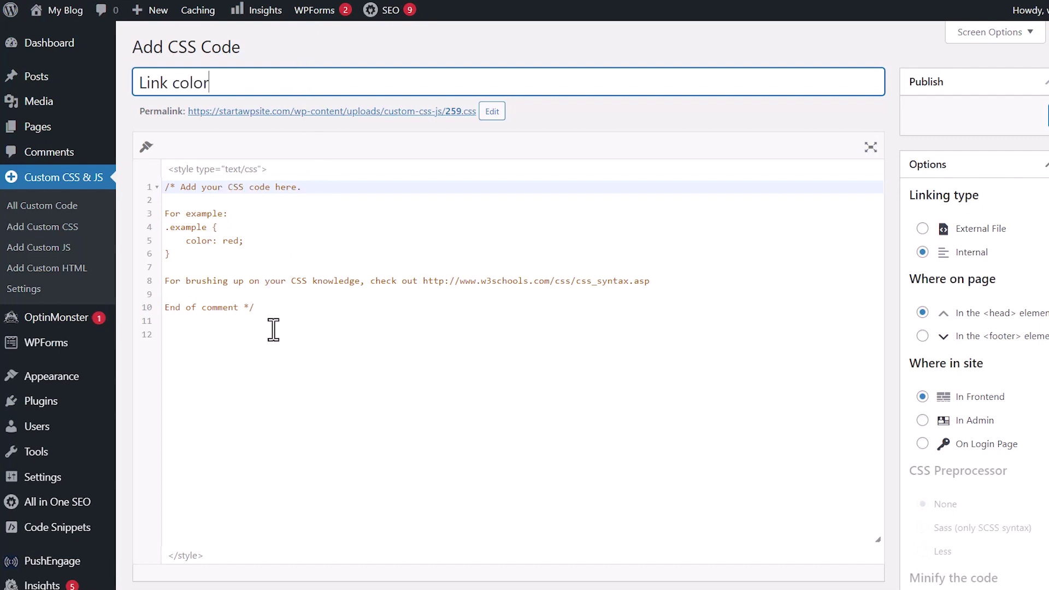
Replace the sample comment with the .entry-content a, :hover and :visited rules, then publish.
left_click_drag(273, 330, 159, 170)
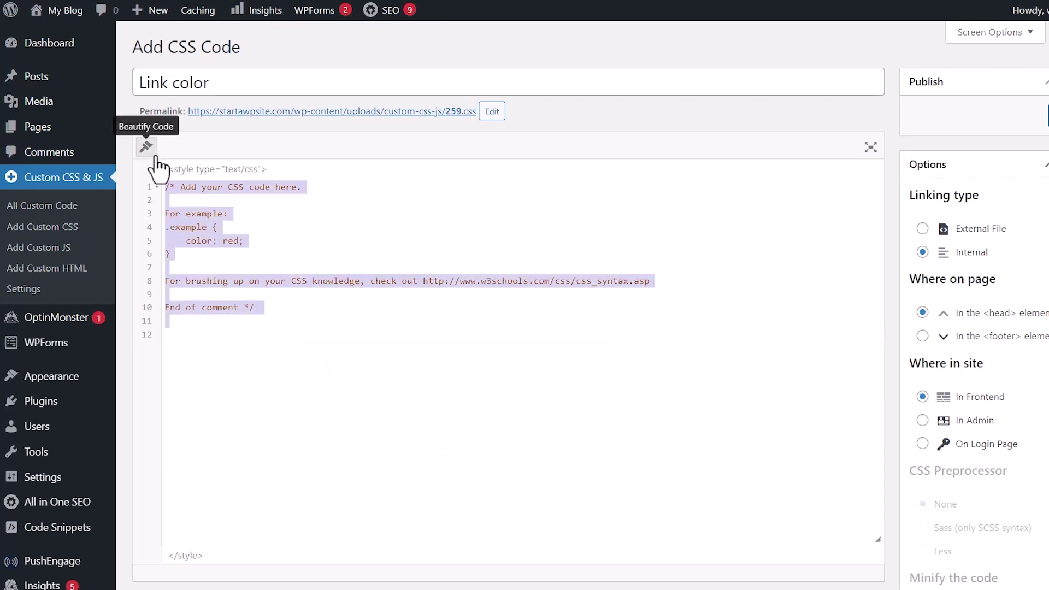
key("Delete")
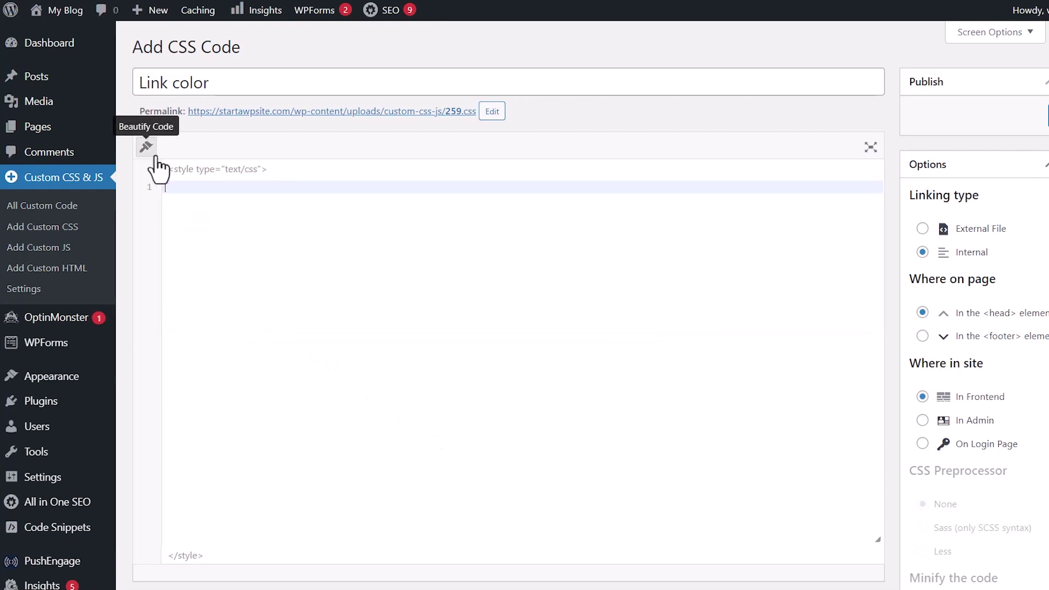
key("ctrl+v")
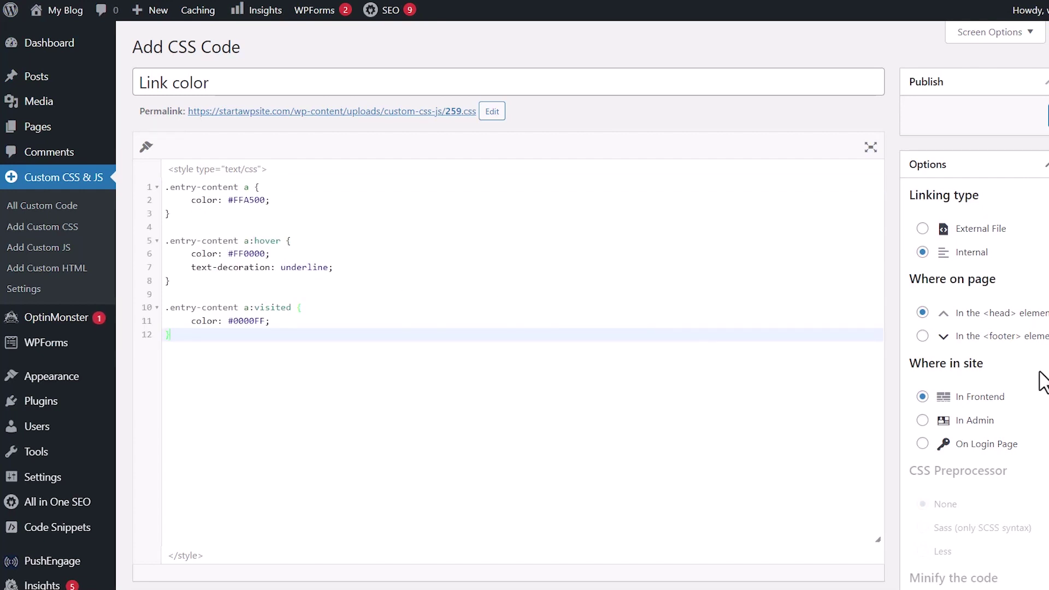
scroll(974, 468, "down", 2)
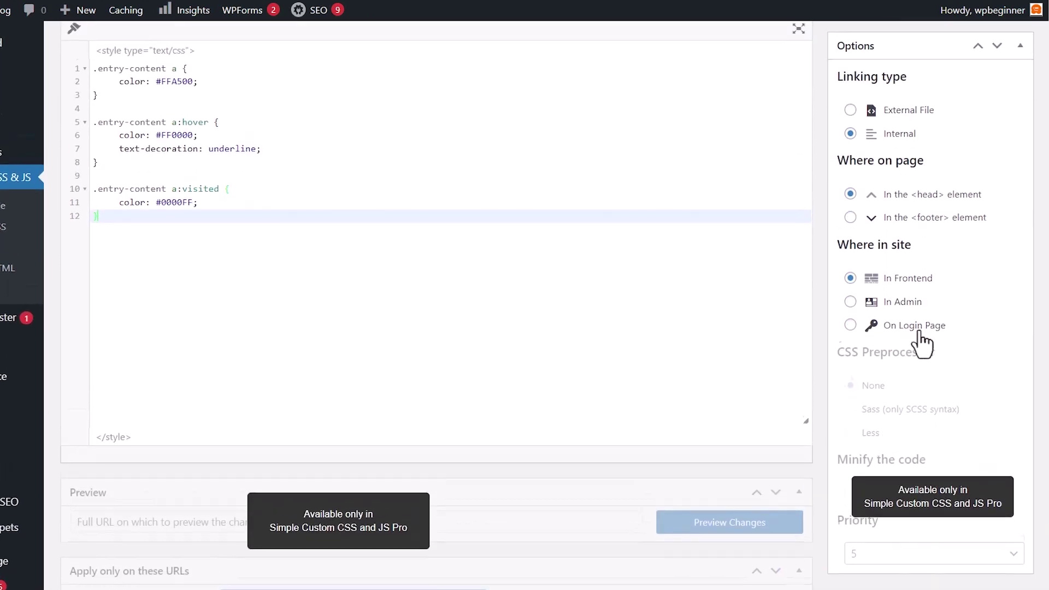
scroll(922, 344, "up", 2)
left_click(999, 117)
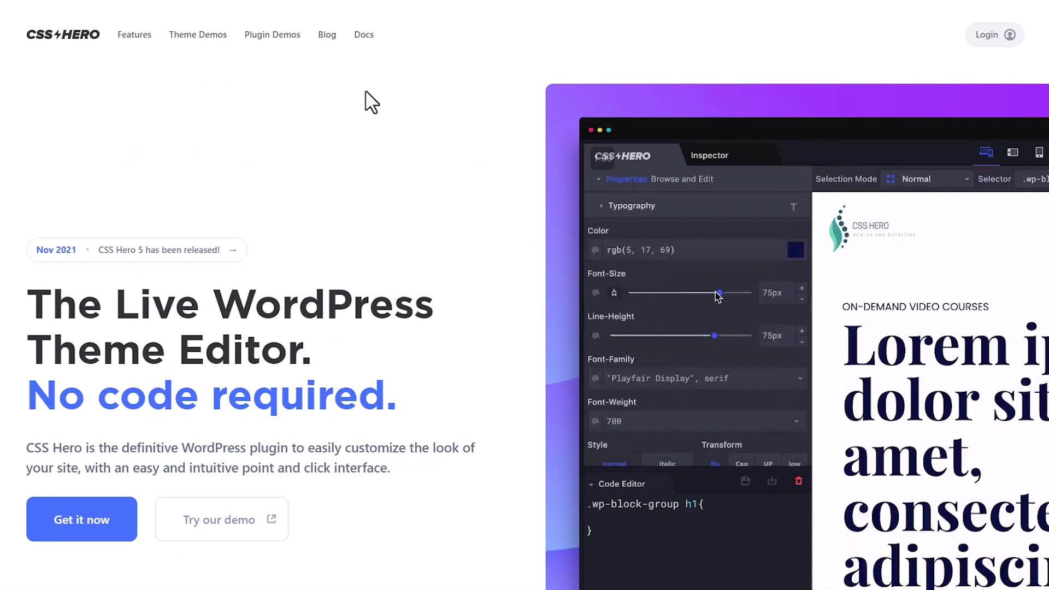
Log in to the CSS Hero account from the csshero.org site.
left_click(980, 38)
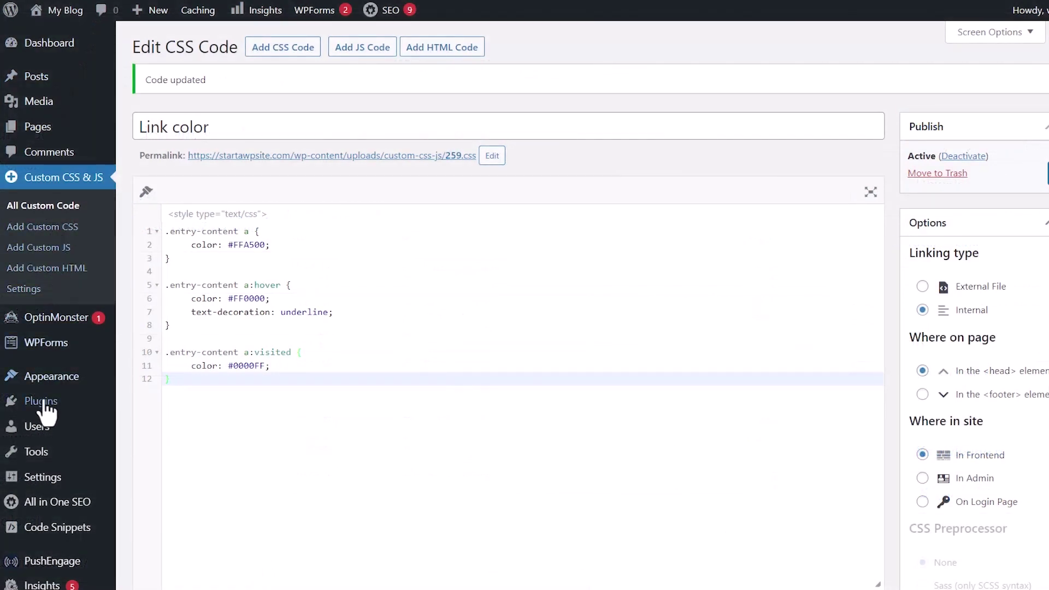
Upload and install css-hero.zip as a plugin, activate it, and begin product activation.
left_click(46, 411)
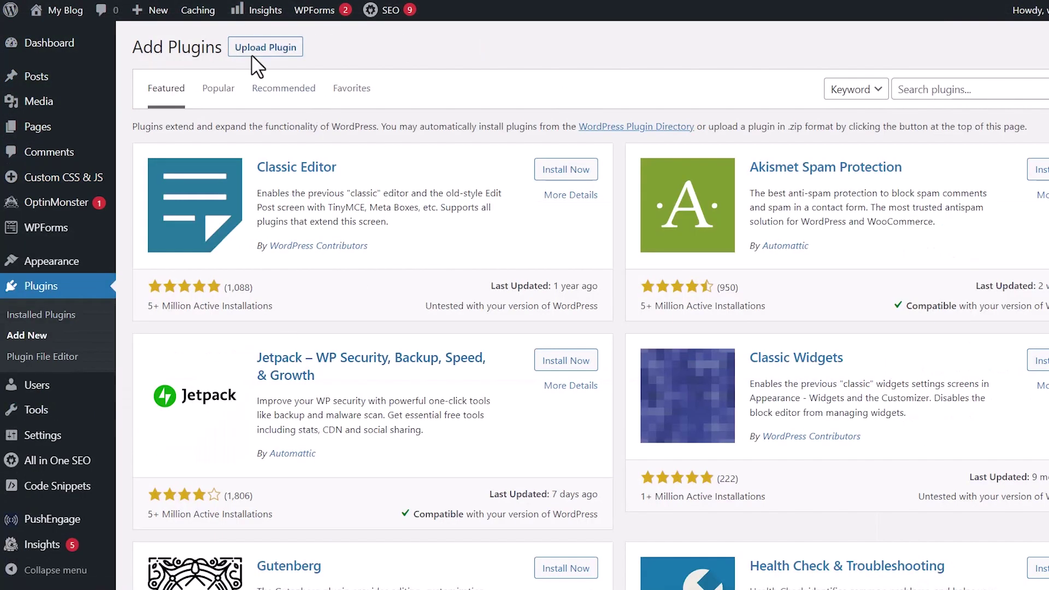
left_click(258, 52)
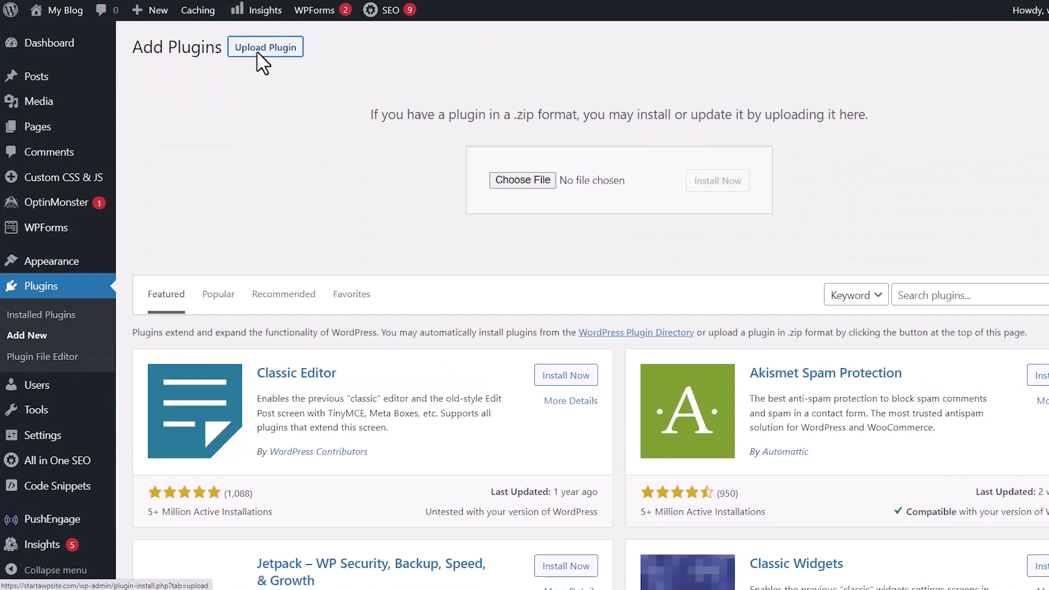
left_click(541, 188)
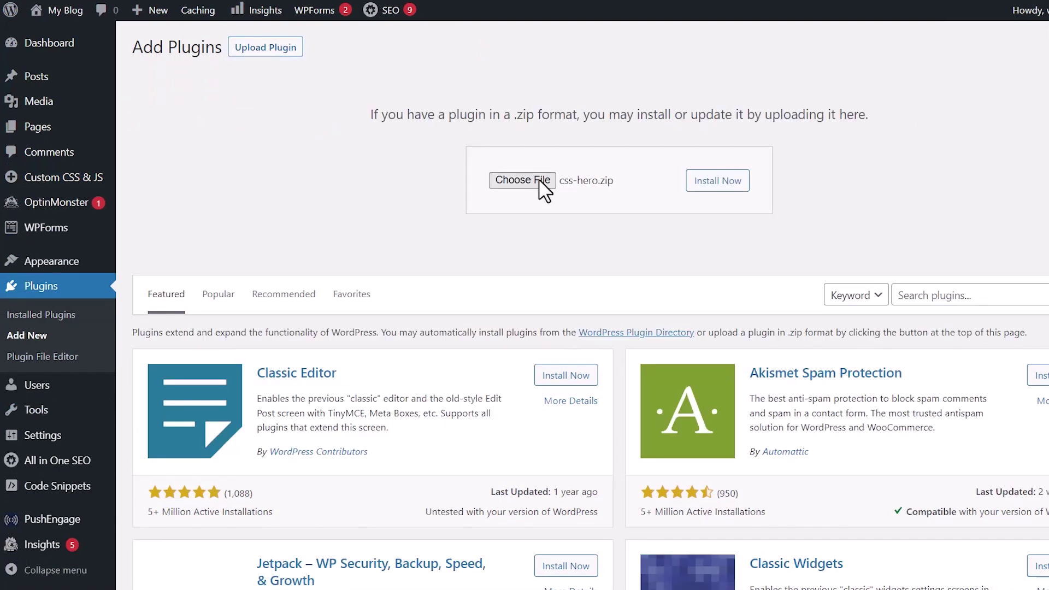
left_click(710, 182)
left_click(190, 153)
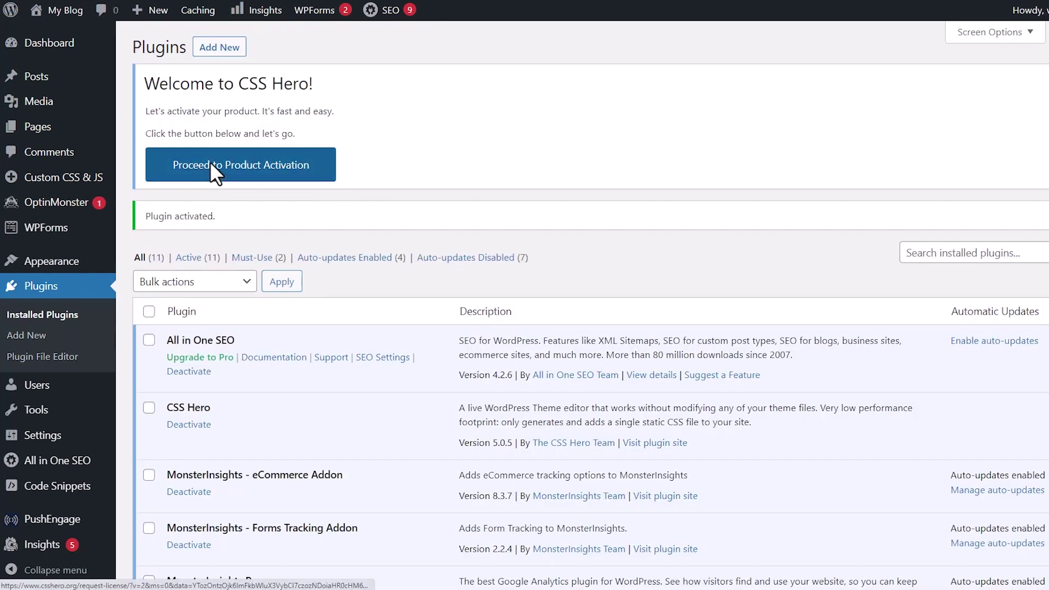
left_click(210, 163)
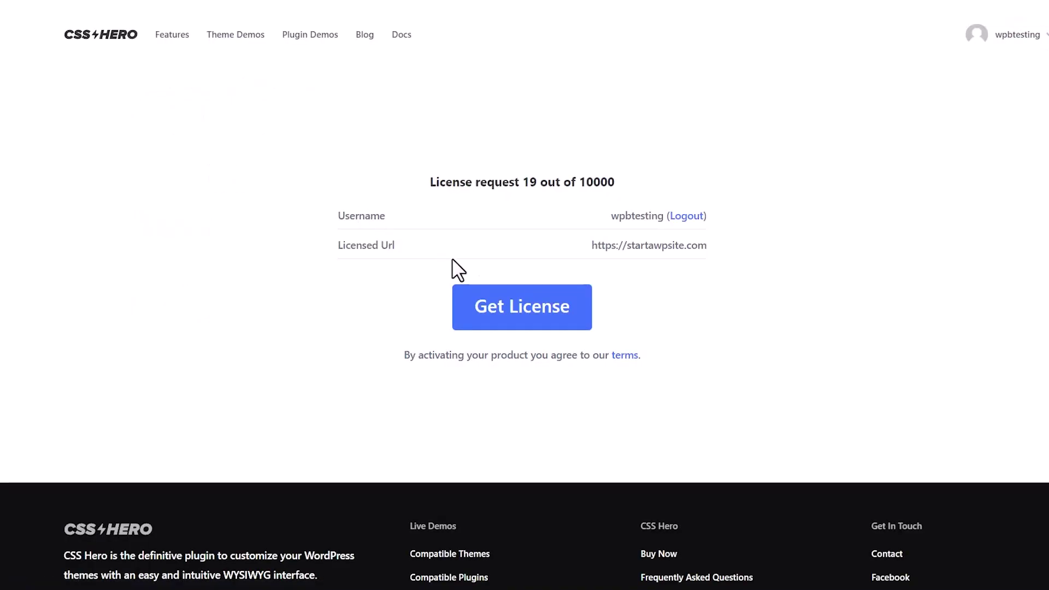
Get the CSS Hero licence for startawpsite.com and confirm with 'Got it, lets go!'.
left_click(498, 309)
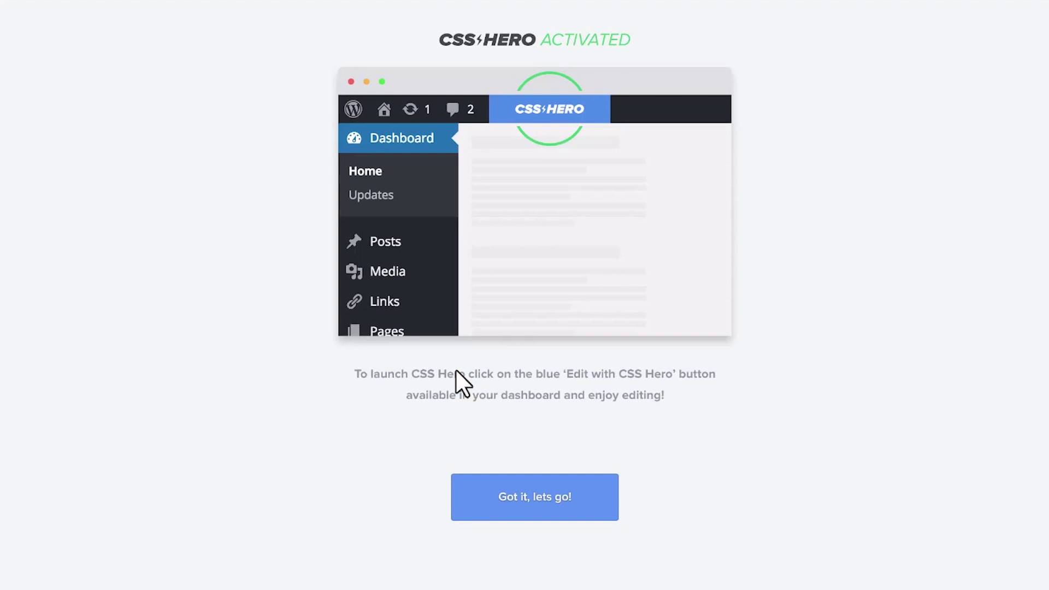
left_click(532, 492)
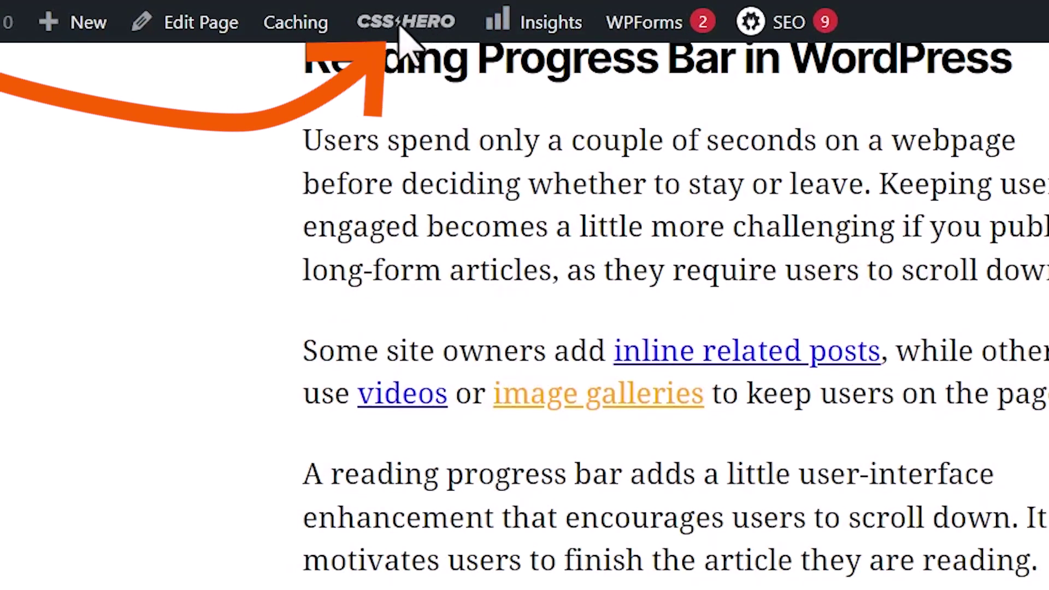
Launch the CSS Hero visual editor on the Reading Progress Bar post and scroll to its text.
left_click(399, 24)
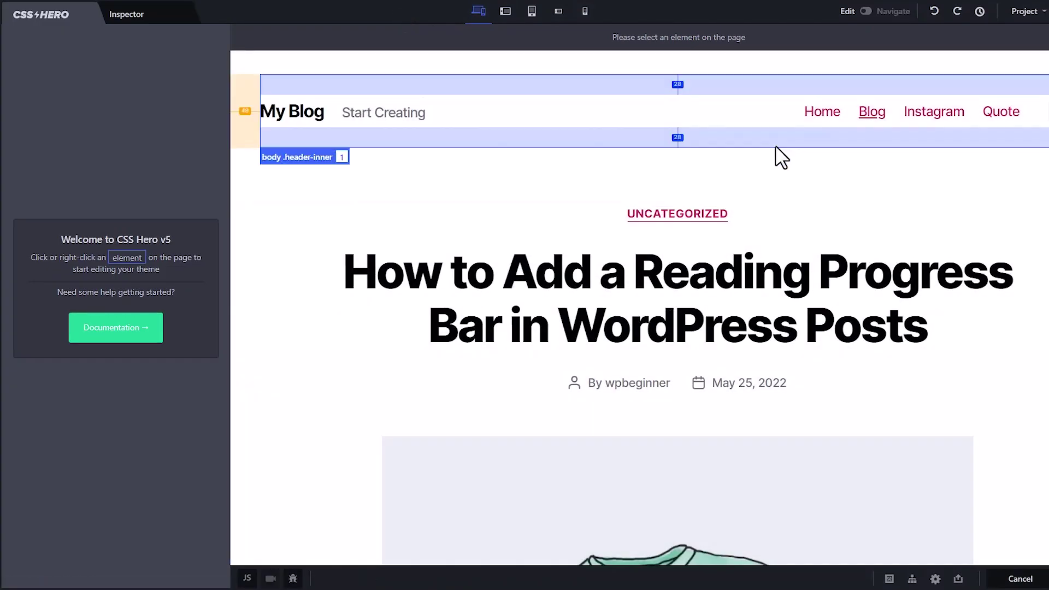
scroll(790, 270, "down", 15)
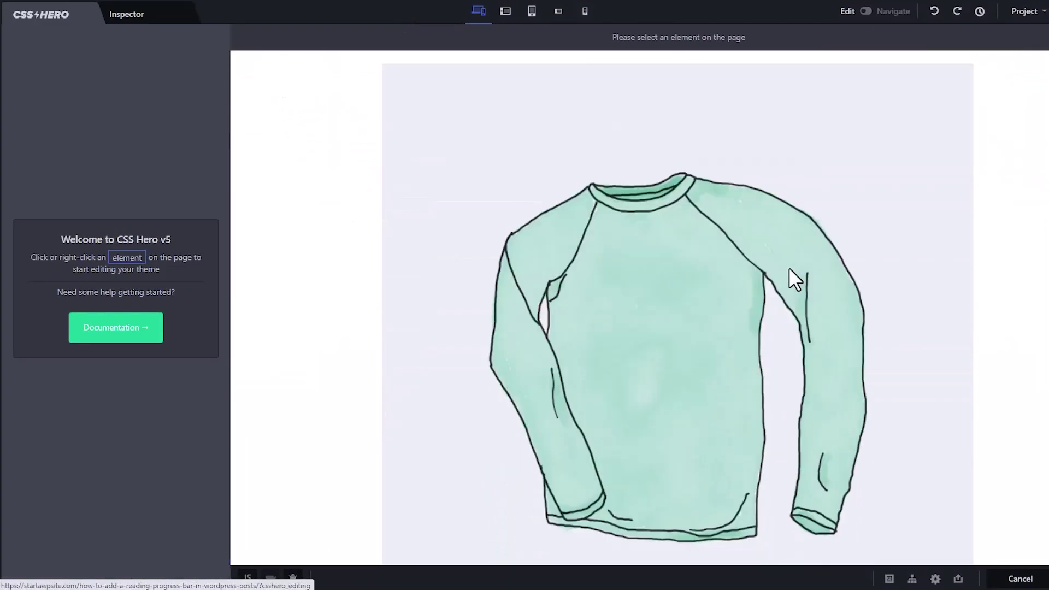
scroll(790, 270, "down", 8)
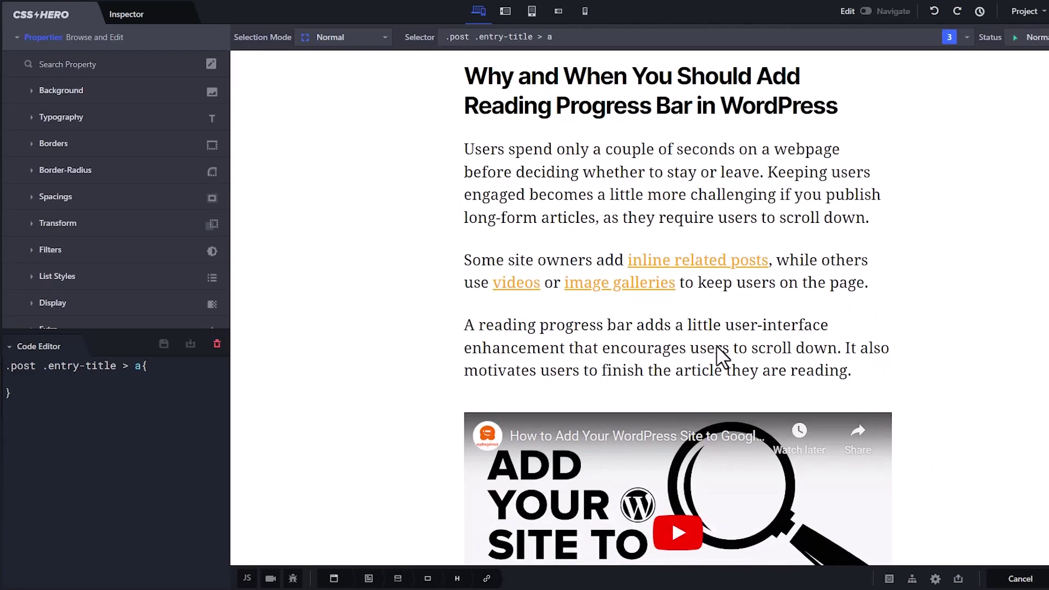
Select the paragraph links (.post p > a) and bring up their Typography colour picker.
left_click(706, 268)
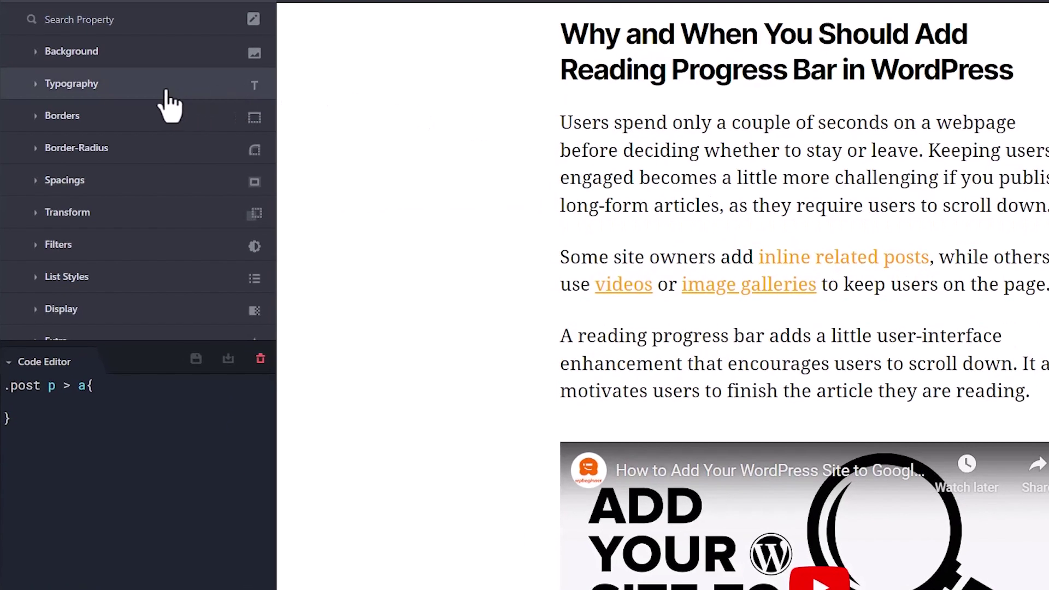
left_click(166, 92)
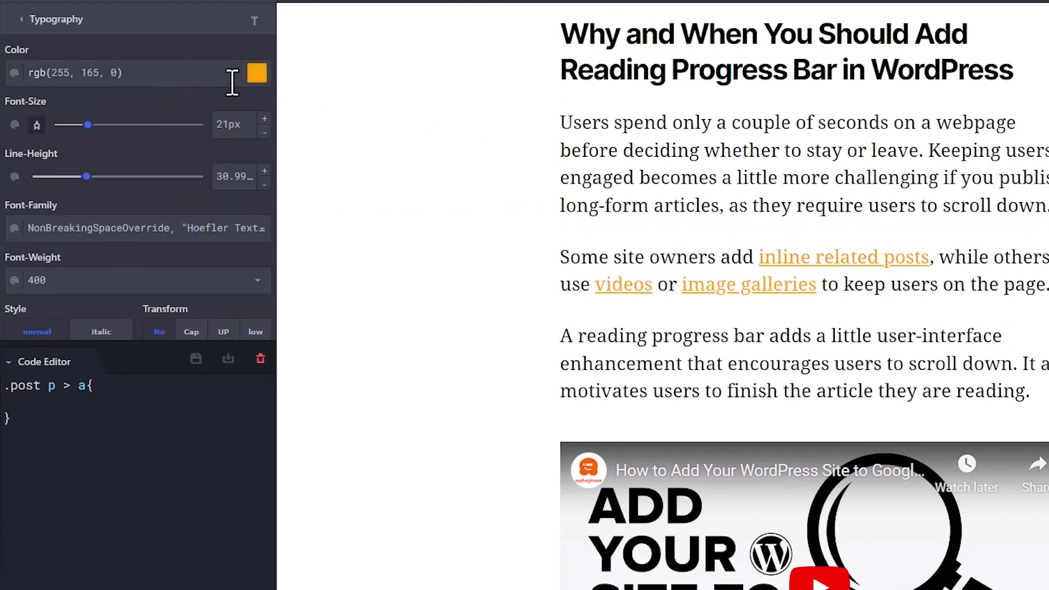
left_click(257, 73)
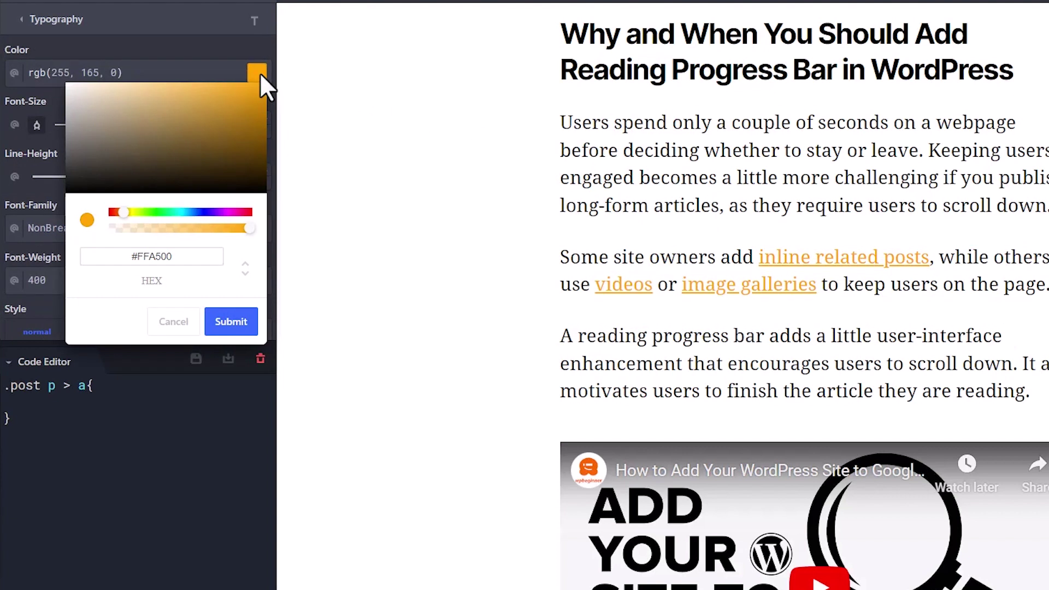
Set the normal link colour to bright blue #2858E2 and submit it.
mouse_move(216, 213)
left_mouse_down()
mouse_move(157, 213)
mouse_move(212, 213)
left_mouse_up()
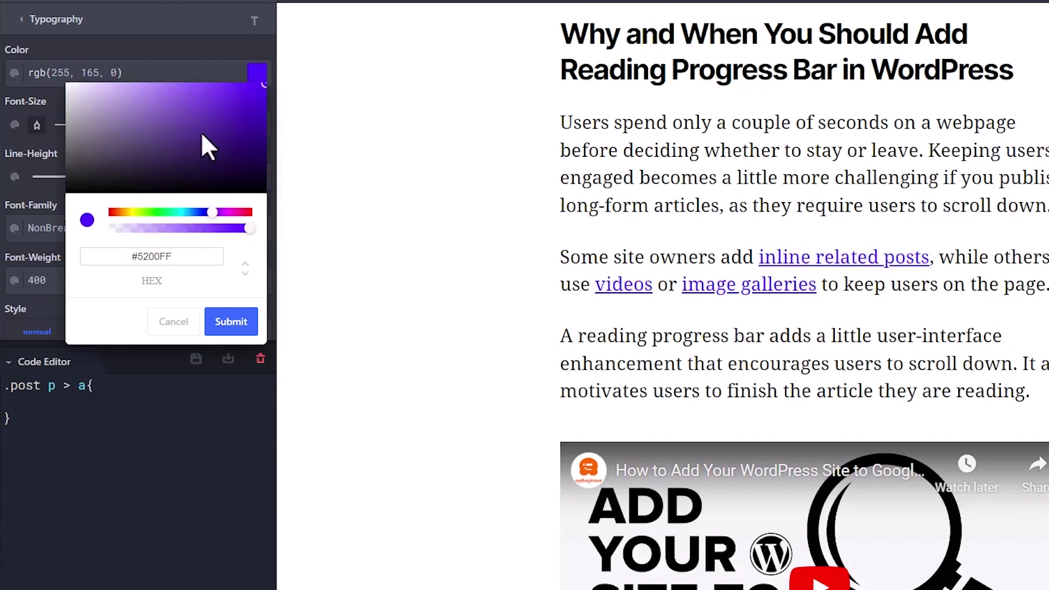
left_click_drag(208, 147, 224, 110)
left_click(191, 213)
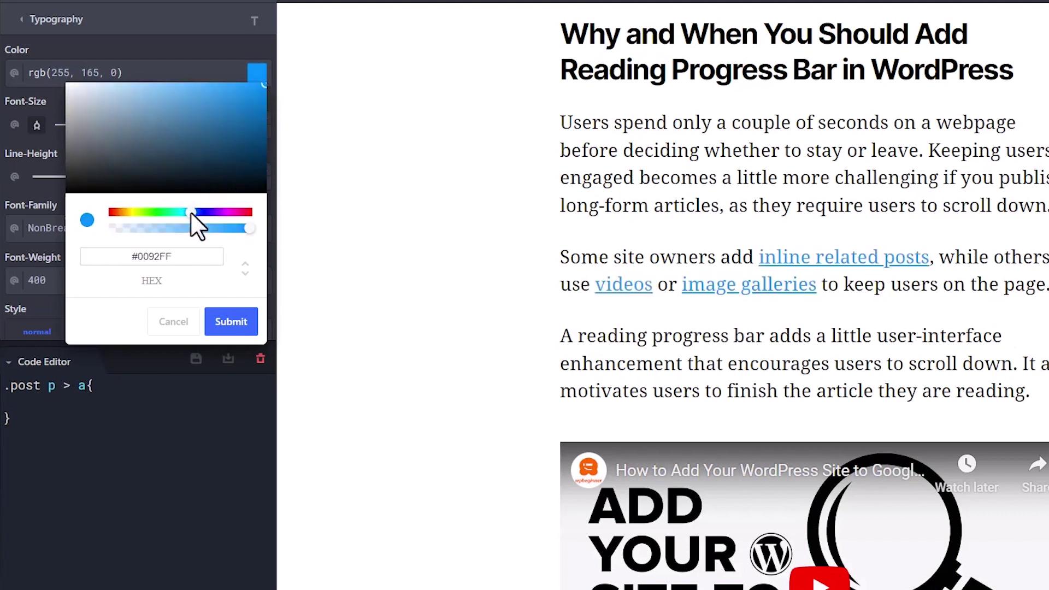
left_click_drag(191, 213, 212, 213)
left_click_drag(202, 159, 234, 172)
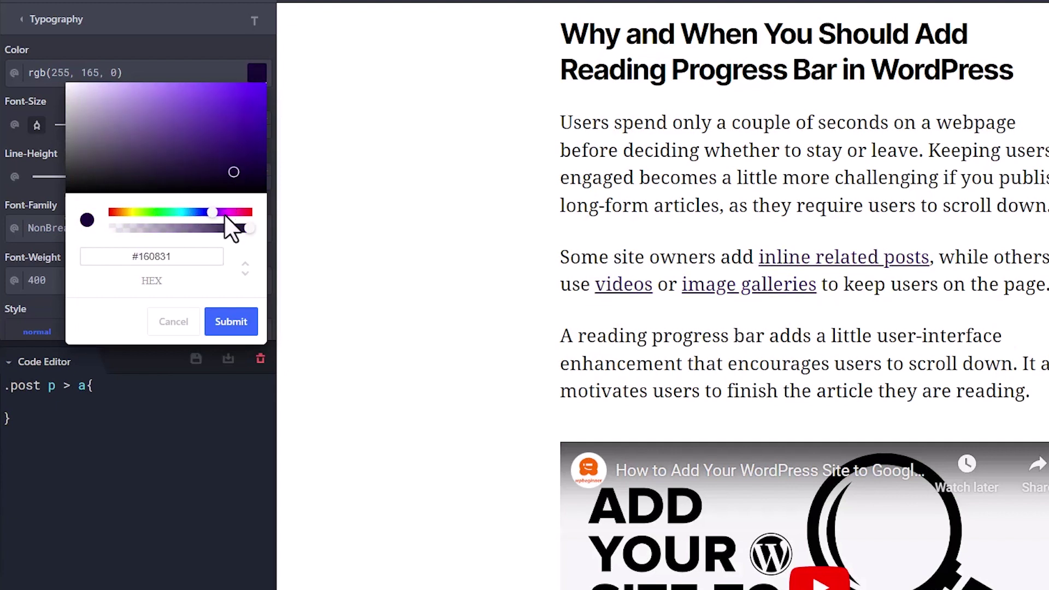
left_click_drag(225, 214, 240, 213)
left_click(220, 139)
left_click_drag(229, 134, 156, 92)
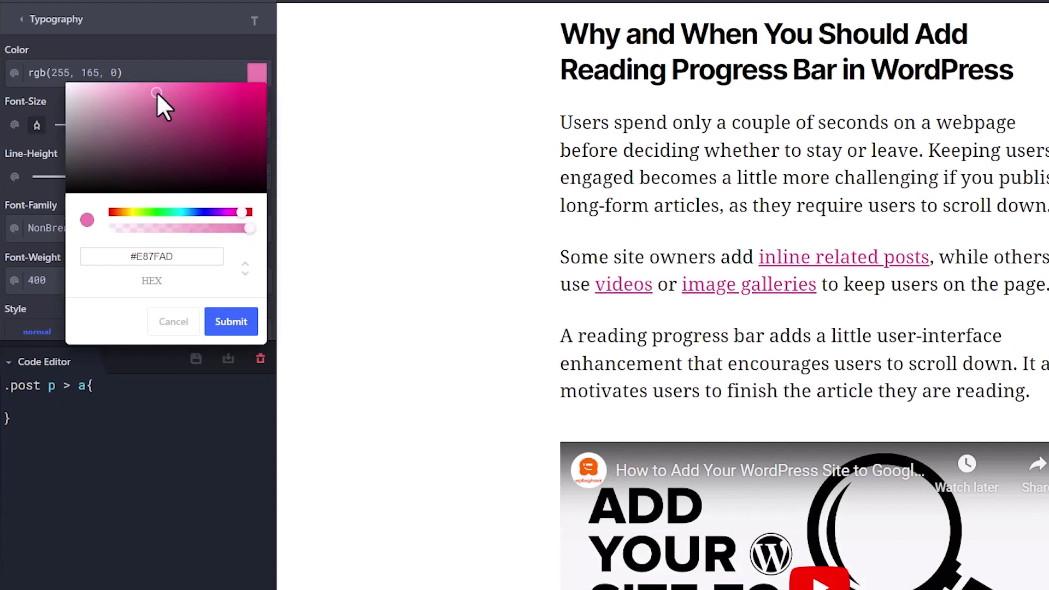
left_click(155, 212)
left_click(192, 133)
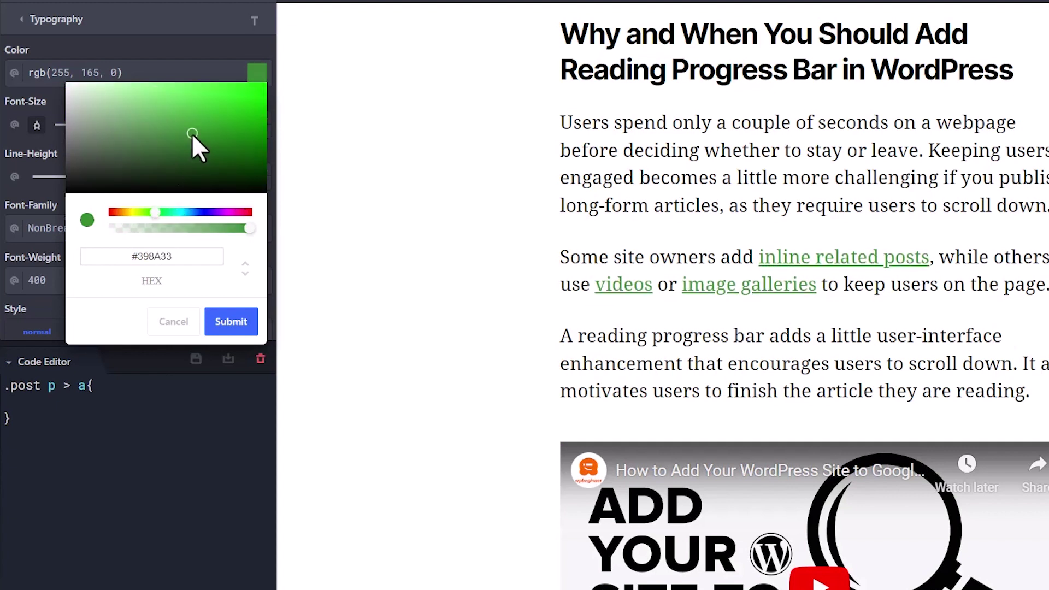
left_click_drag(182, 212, 199, 213)
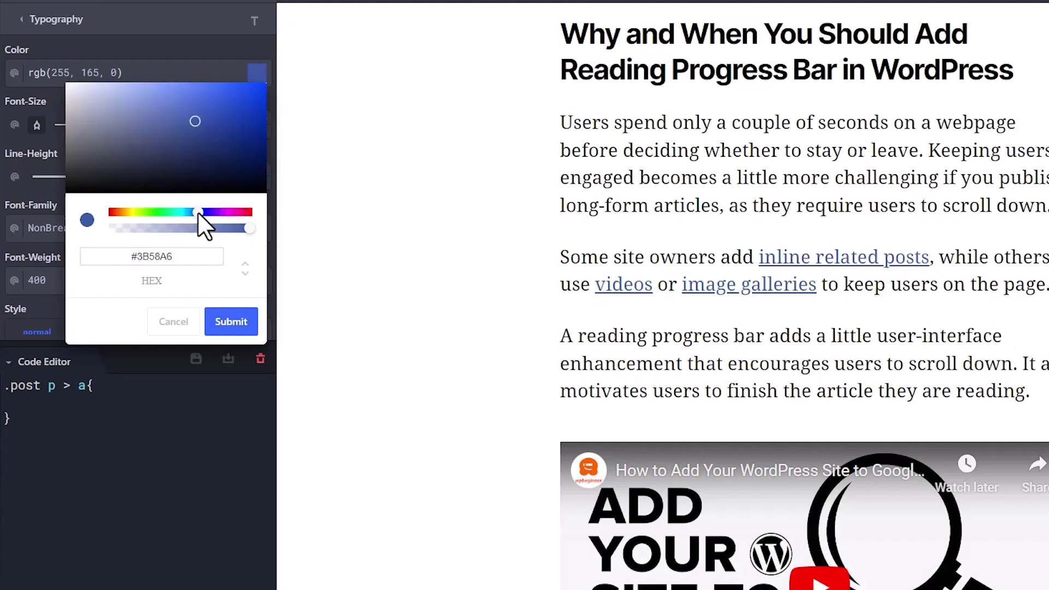
left_click_drag(195, 121, 235, 95)
left_click(241, 323)
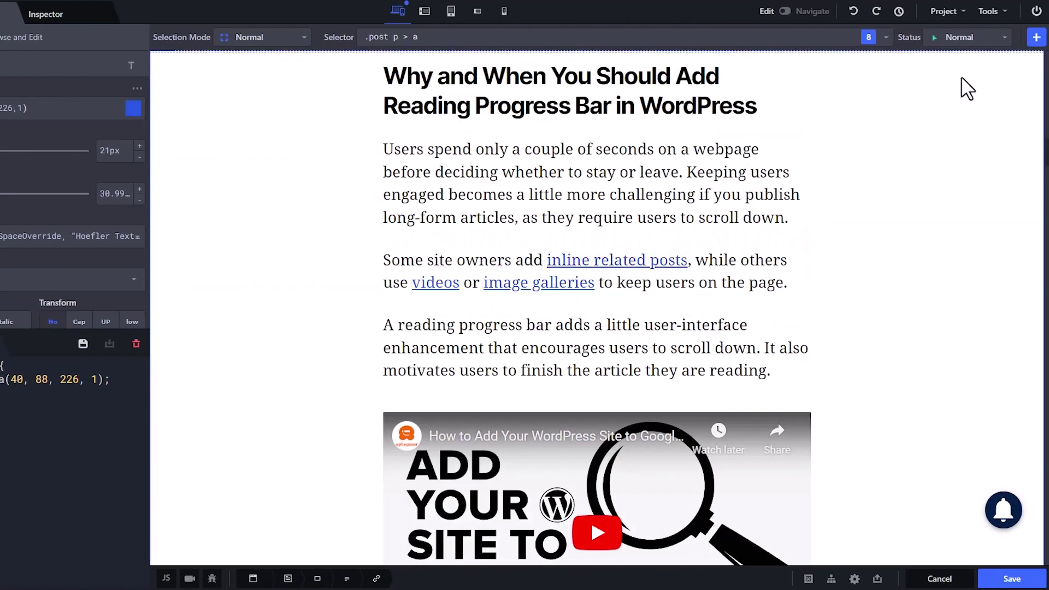
Switch the status to Hover and give the links magenta #EC14B6.
left_click(982, 39)
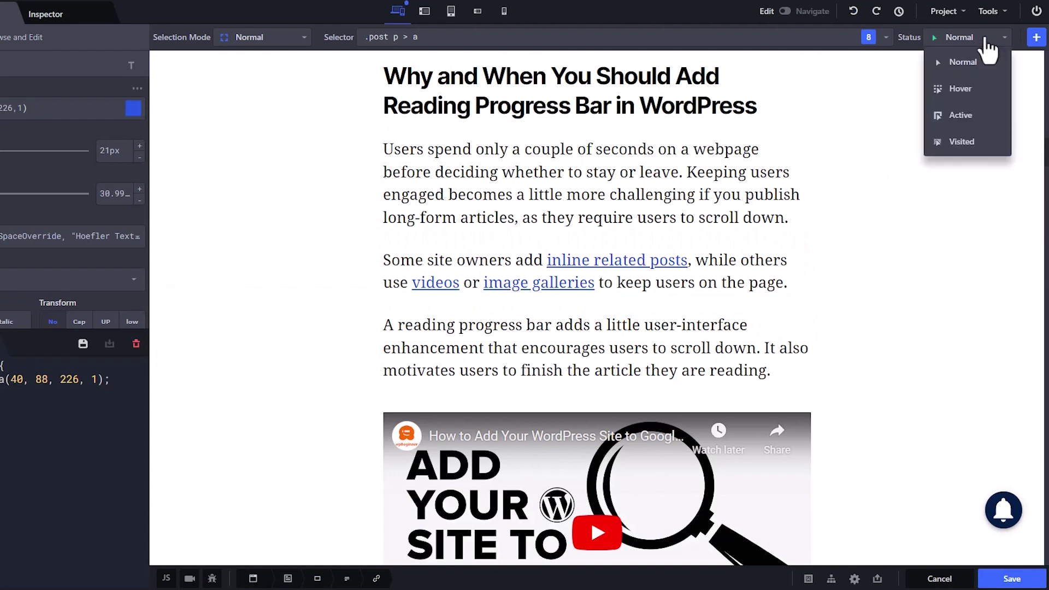
left_click(967, 91)
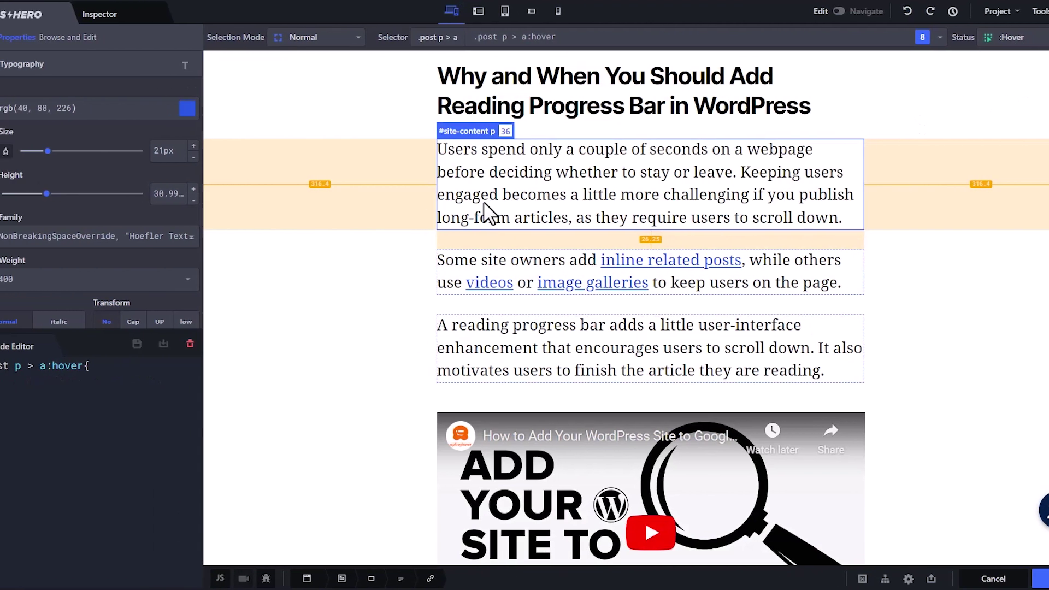
left_click(214, 108)
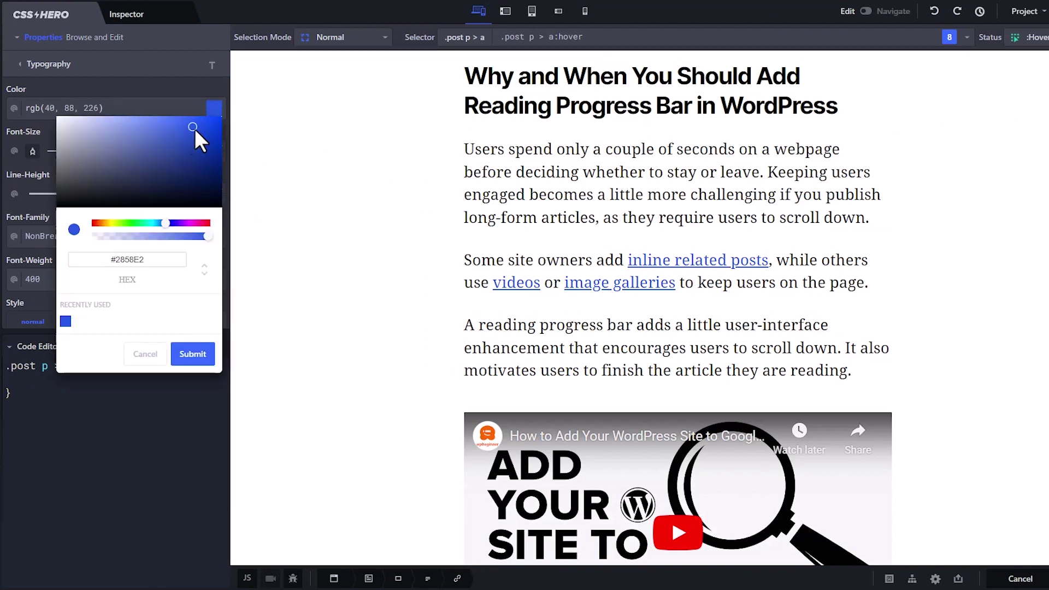
left_click_drag(189, 223, 196, 222)
left_click(208, 123)
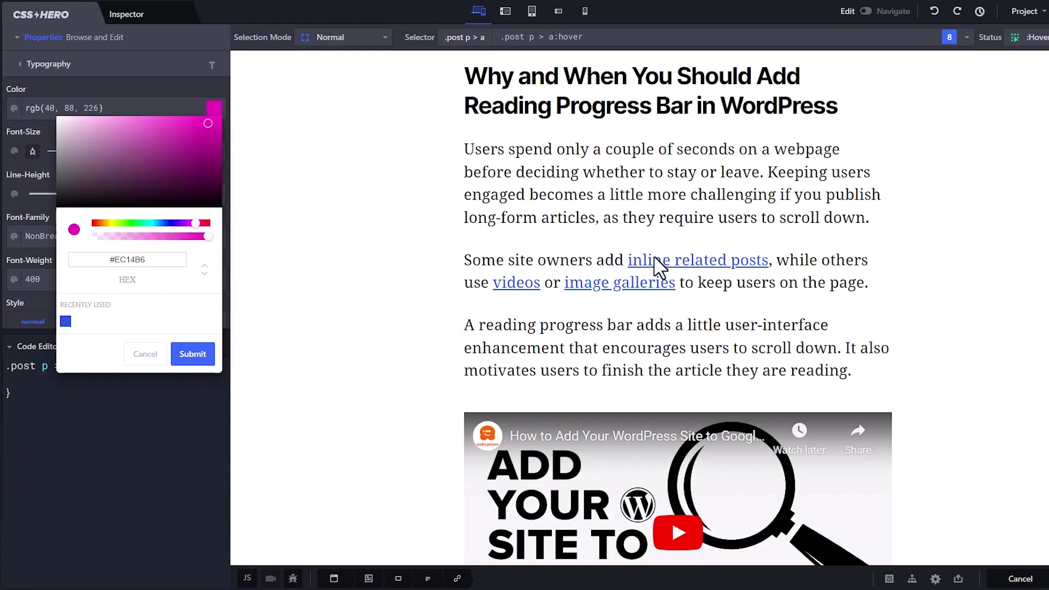
left_click(192, 354)
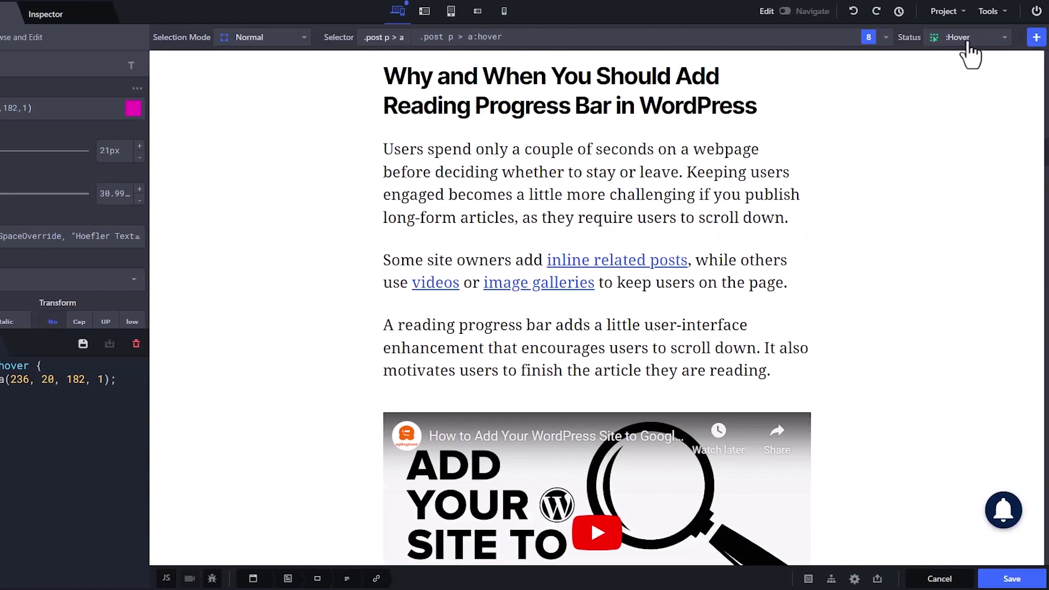
Switch the status to Visited and give the links green #45DA13.
left_click(1041, 37)
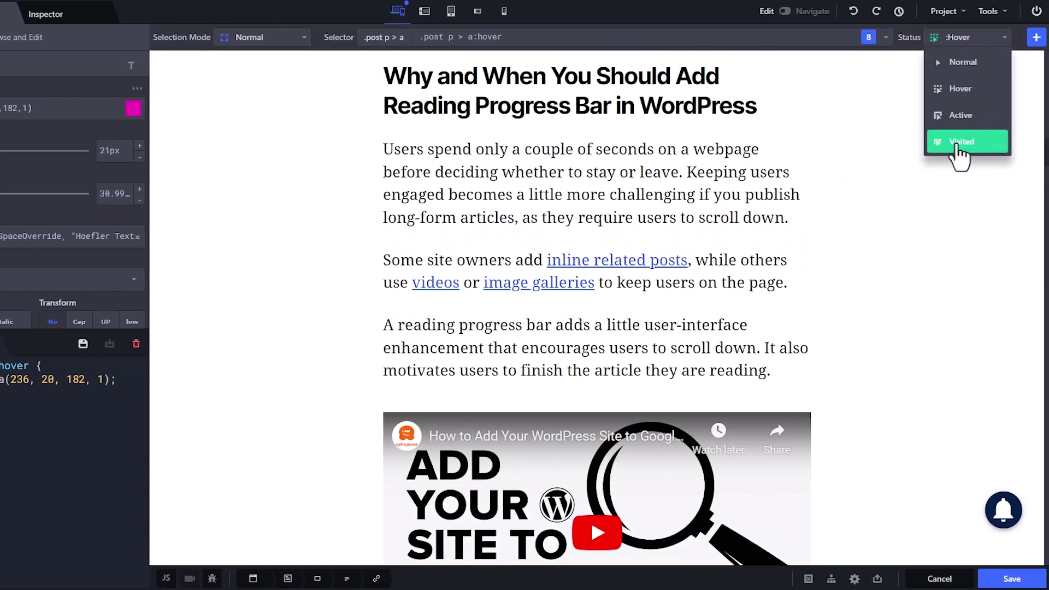
left_click(962, 143)
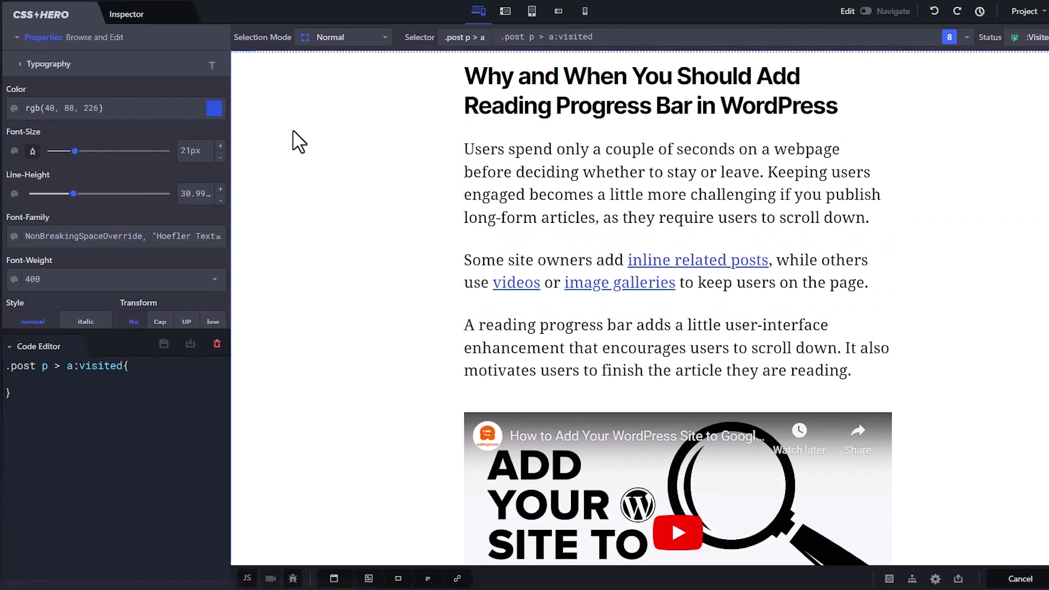
left_click(213, 107)
left_click(206, 223)
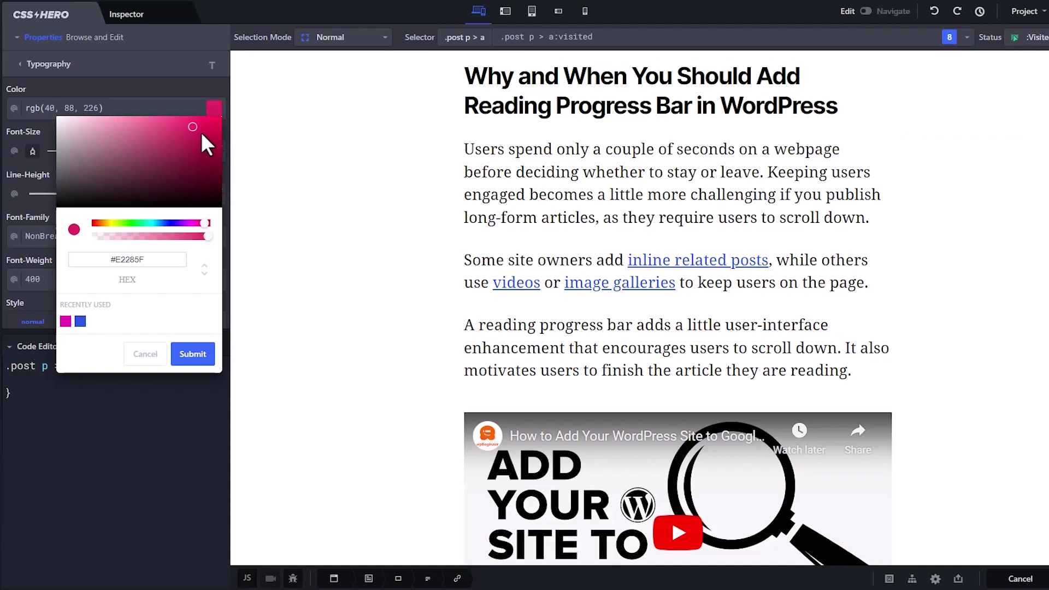
left_click(127, 223)
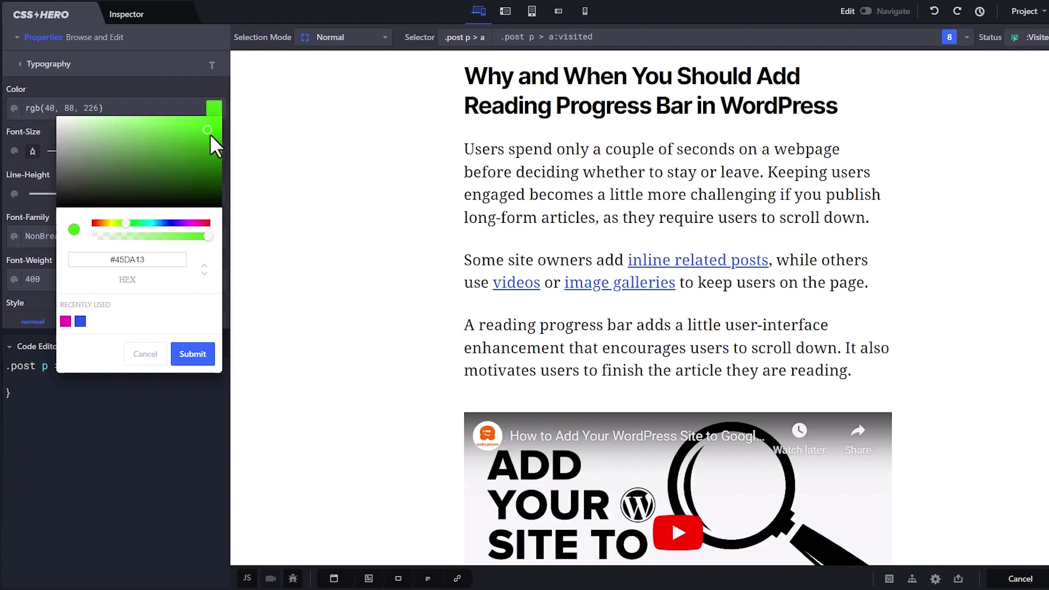
left_click(194, 356)
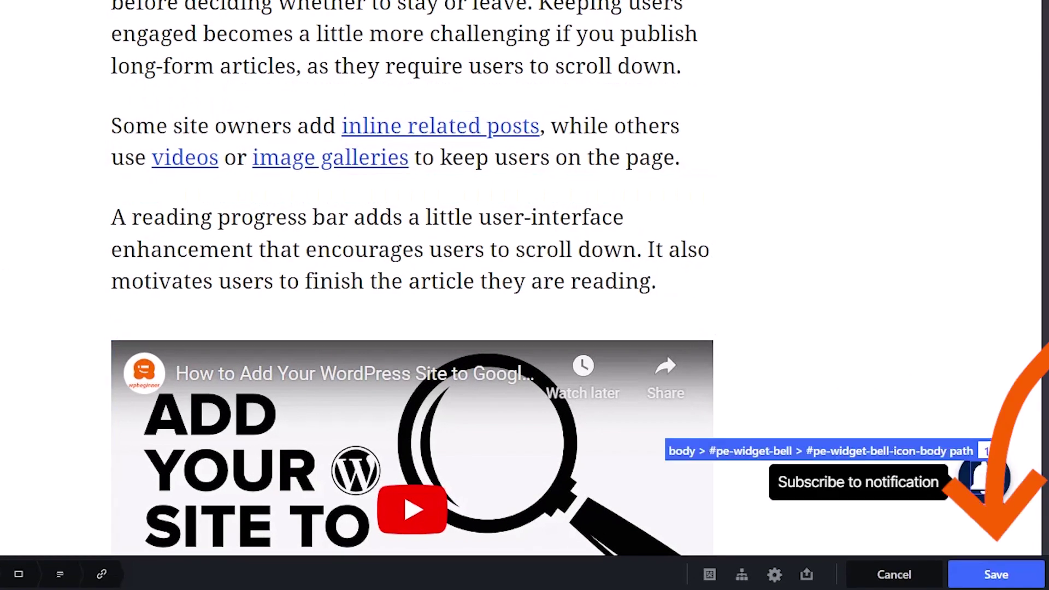
Save the CSS Hero changes and scroll the live post to check the blue and green links.
left_click(1003, 577)
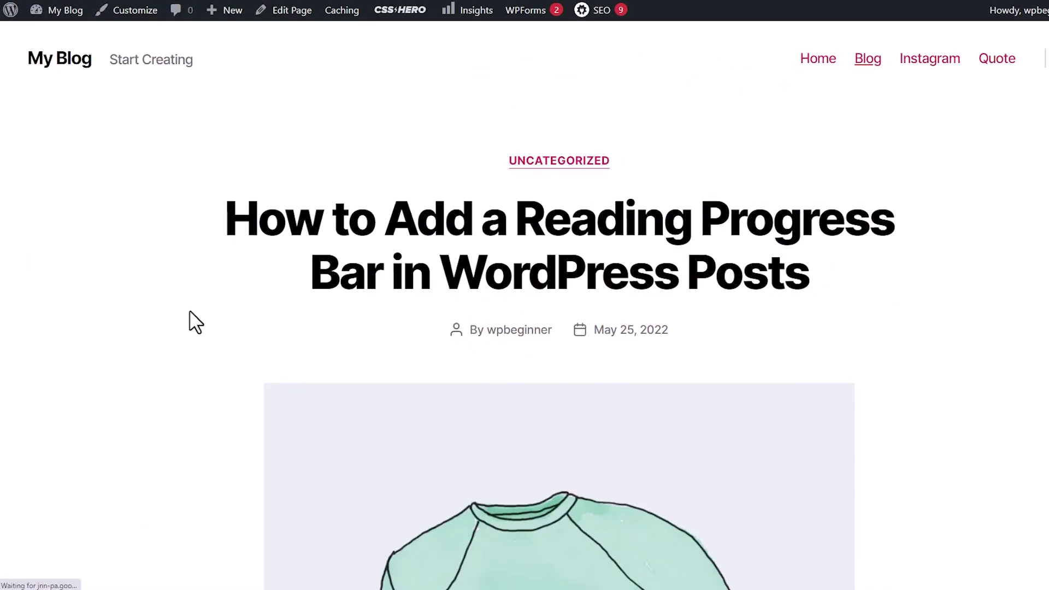
scroll(195, 323, "down", 15)
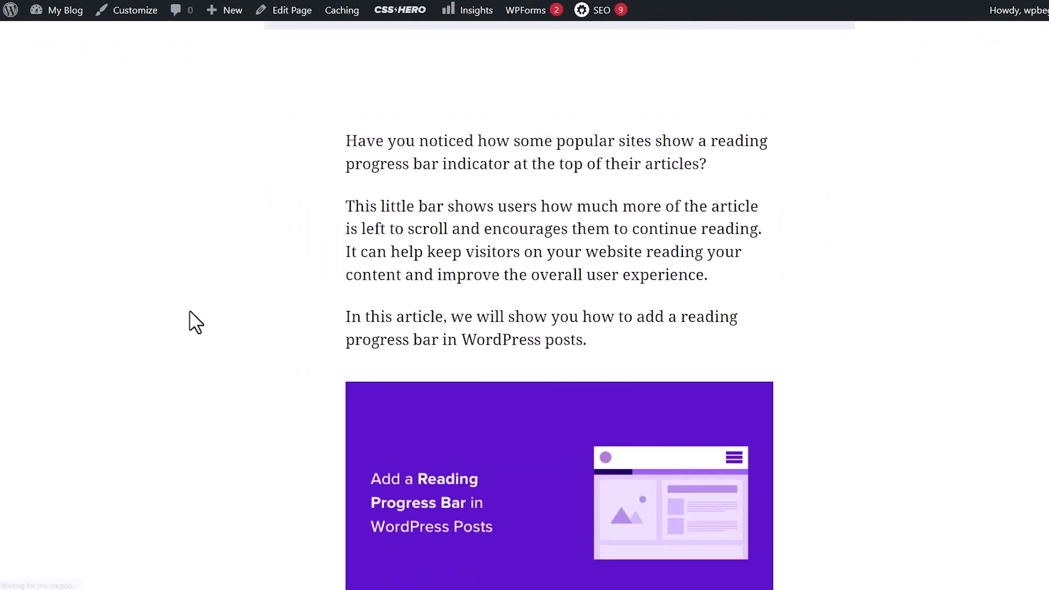
scroll(195, 323, "down", 5)
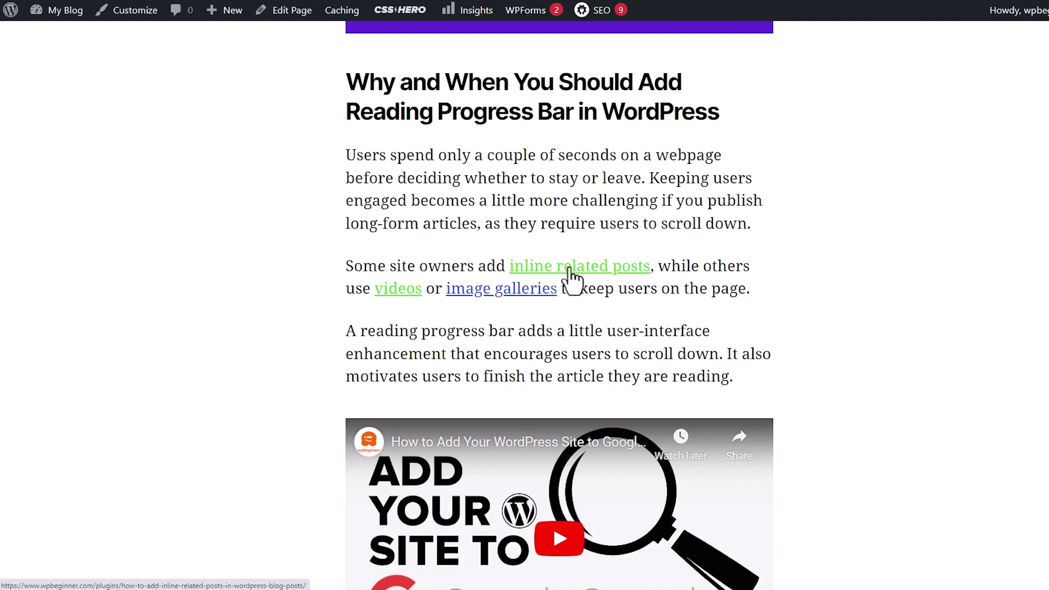
Reopen CSS Hero on the Reading Progress Bar post and scroll through the preview's links.
left_click(400, 10)
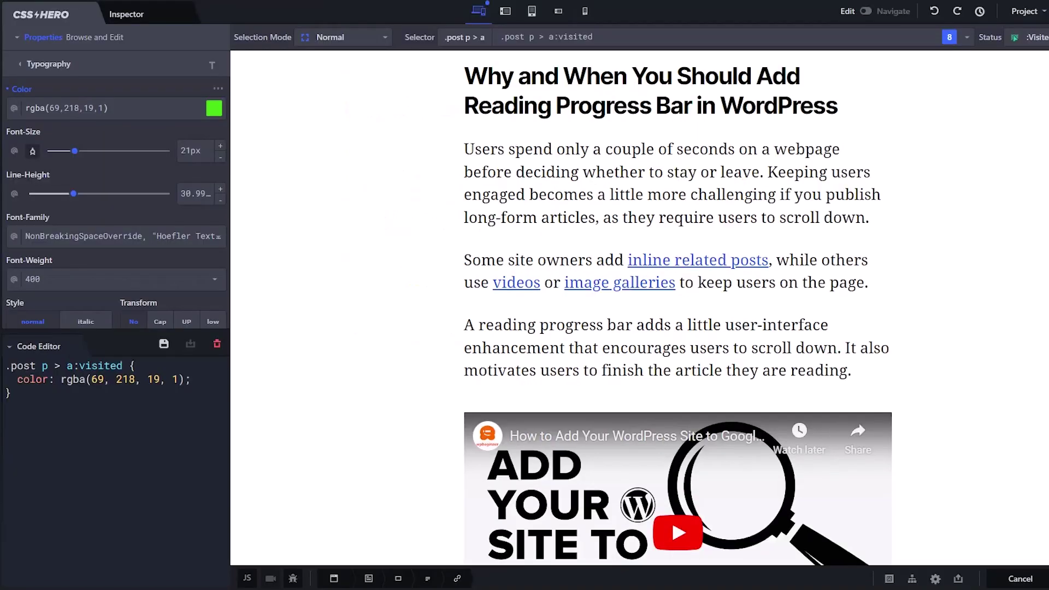
scroll(377, 234, "up", 10)
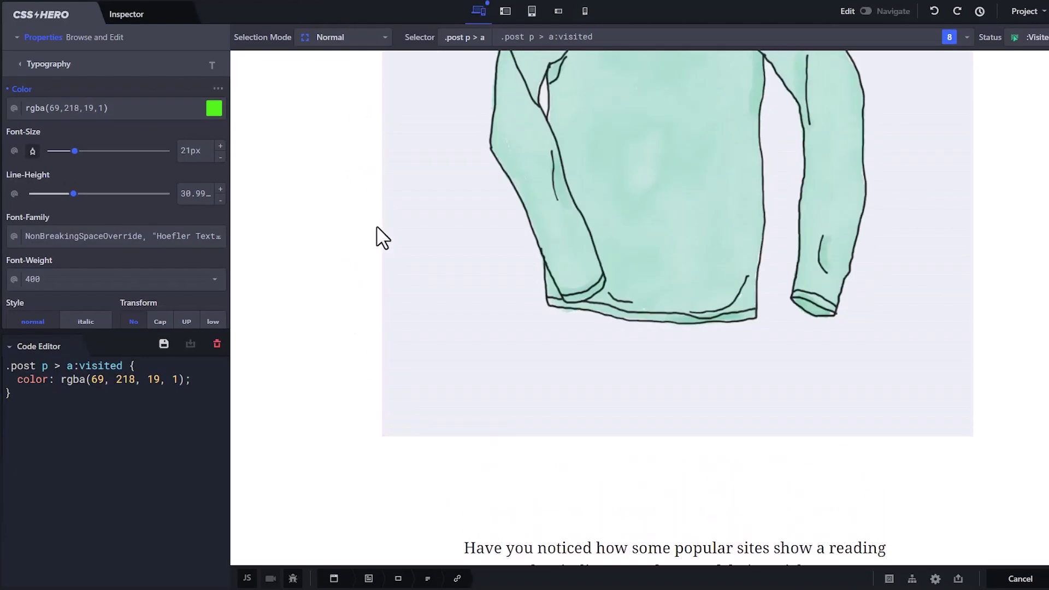
scroll(382, 237, "up", 2)
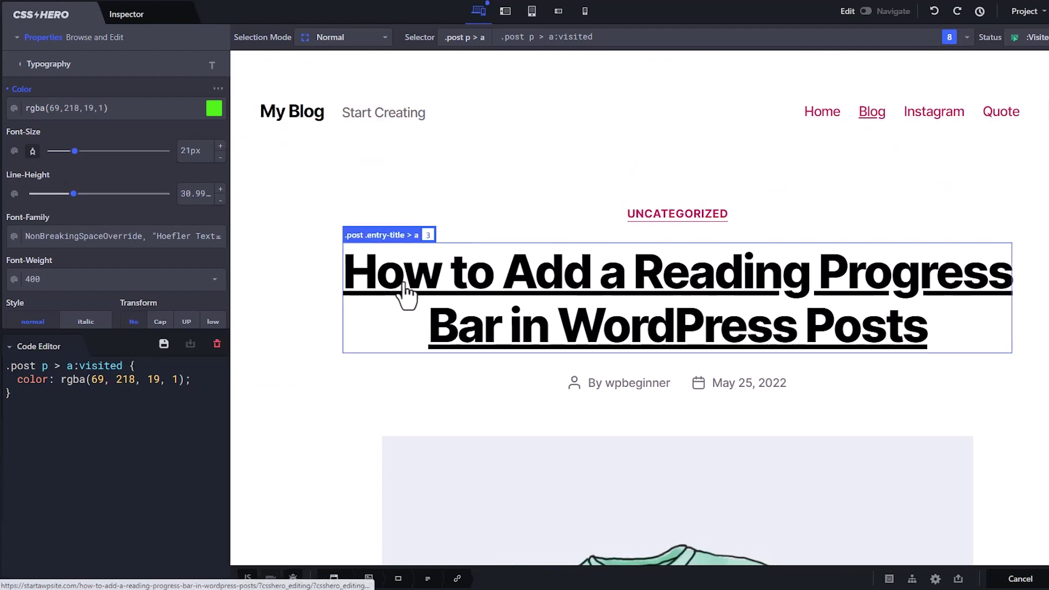
scroll(372, 306, "down", 3)
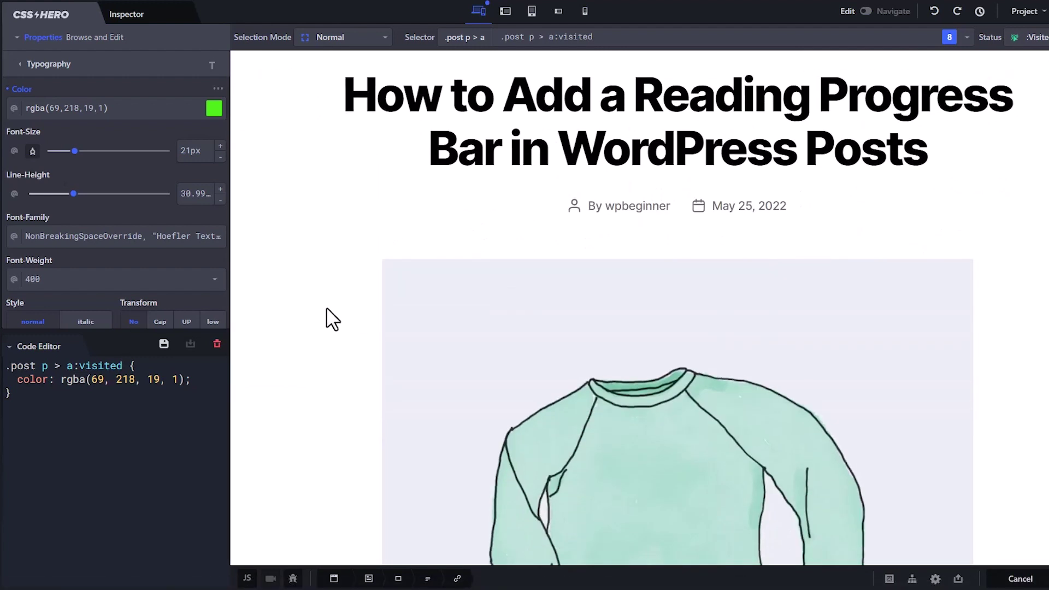
scroll(332, 320, "down", 5)
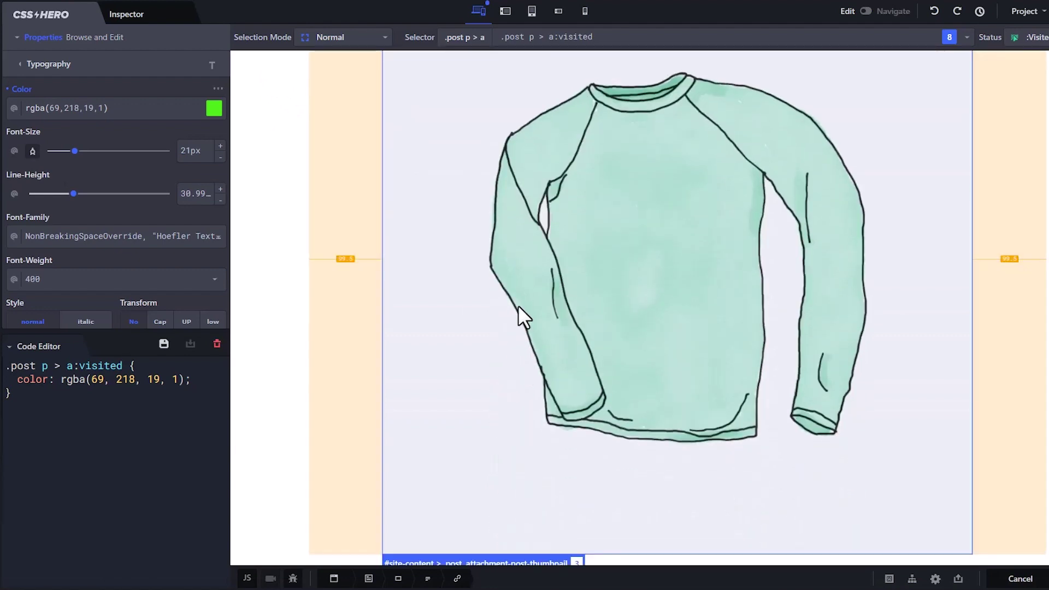
scroll(518, 307, "down", 7)
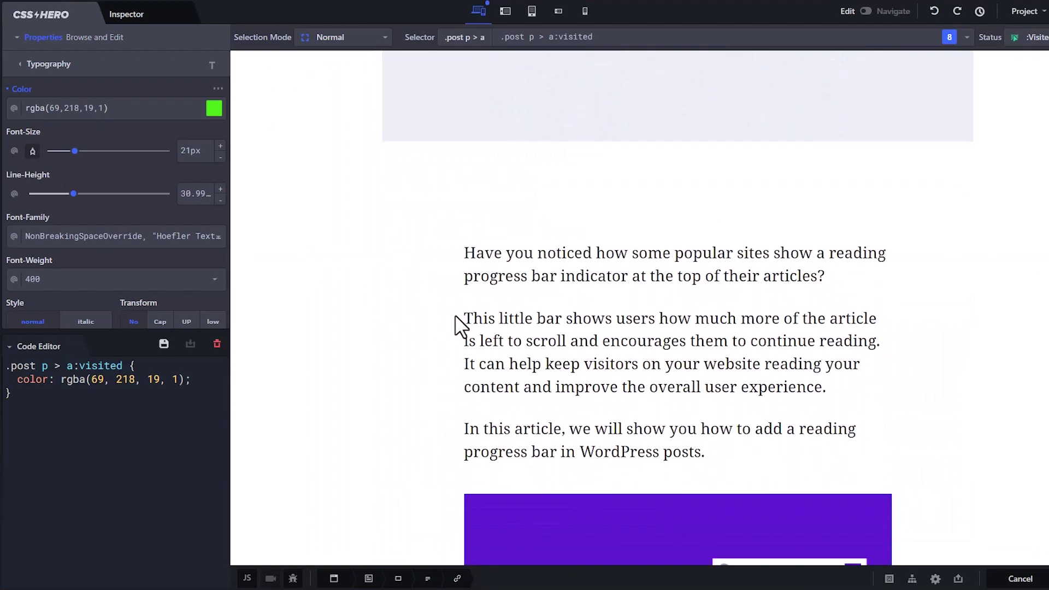
scroll(376, 335, "down", 9)
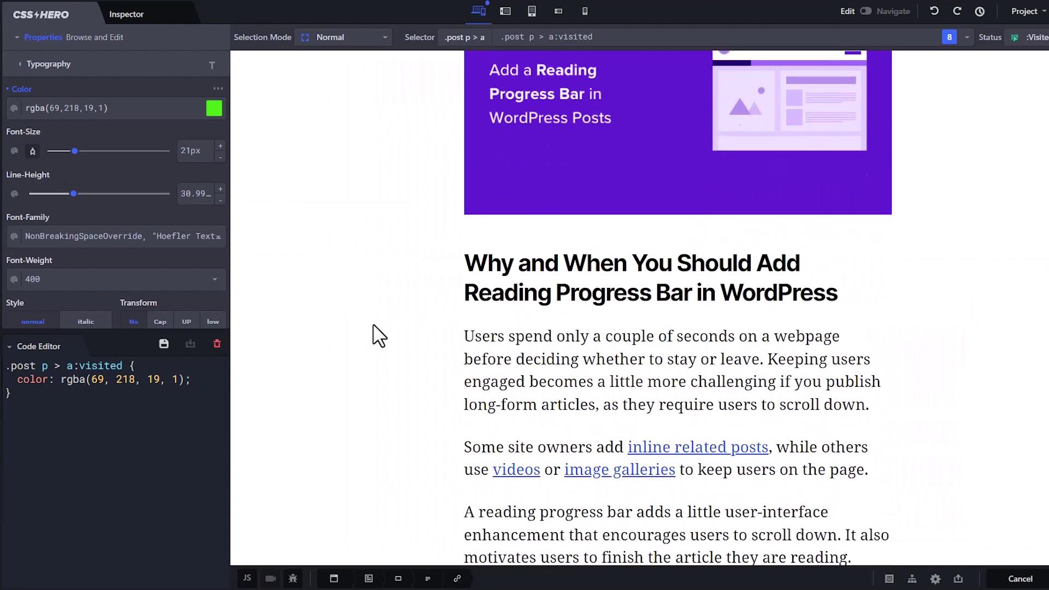
scroll(378, 335, "down", 1)
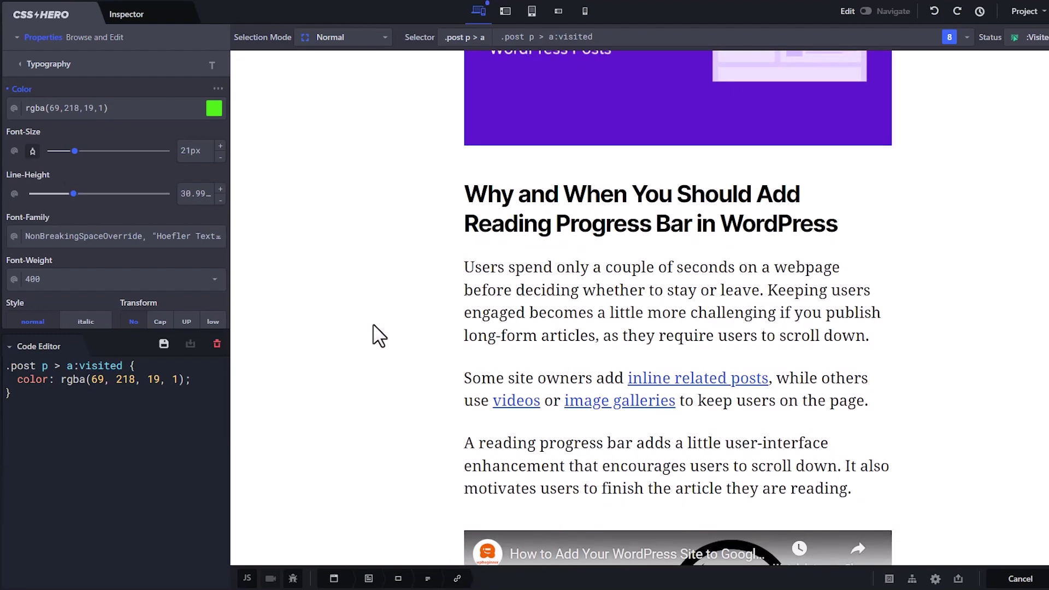